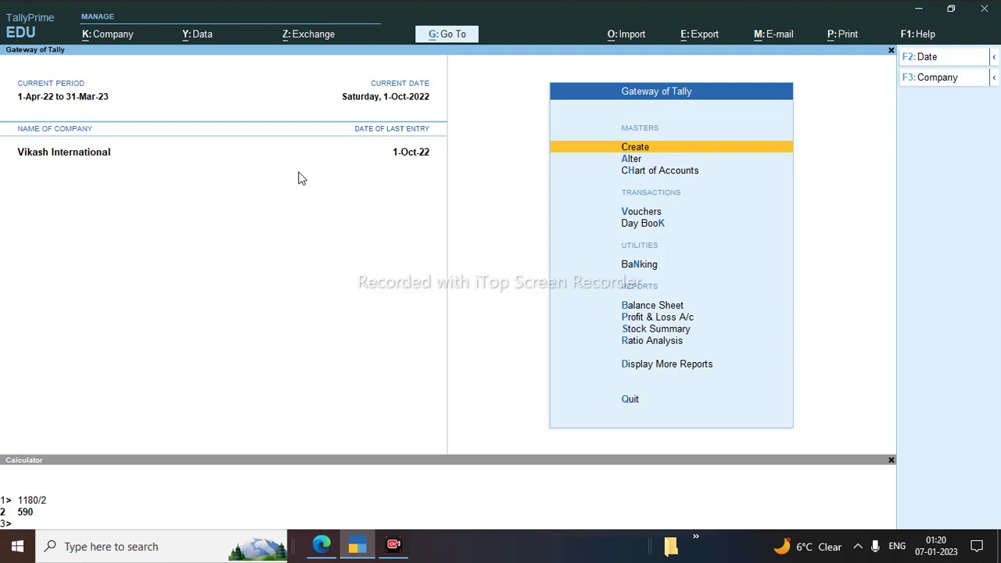
Open a new journal voucher and choose GTA SERVICES as the first debit ledger.
key("Down")
key("Down")
key("Down")
key("Return")
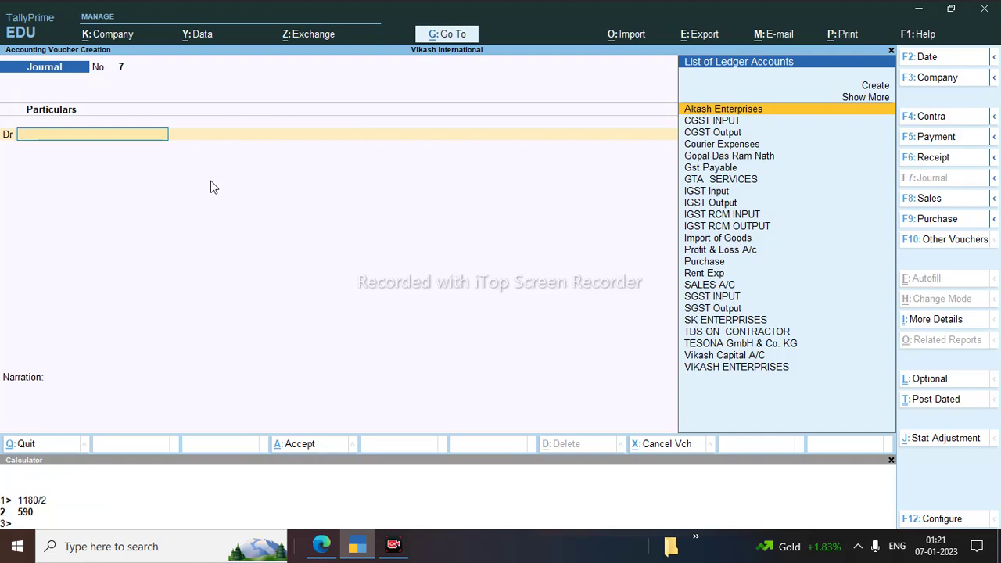
type("GTA")
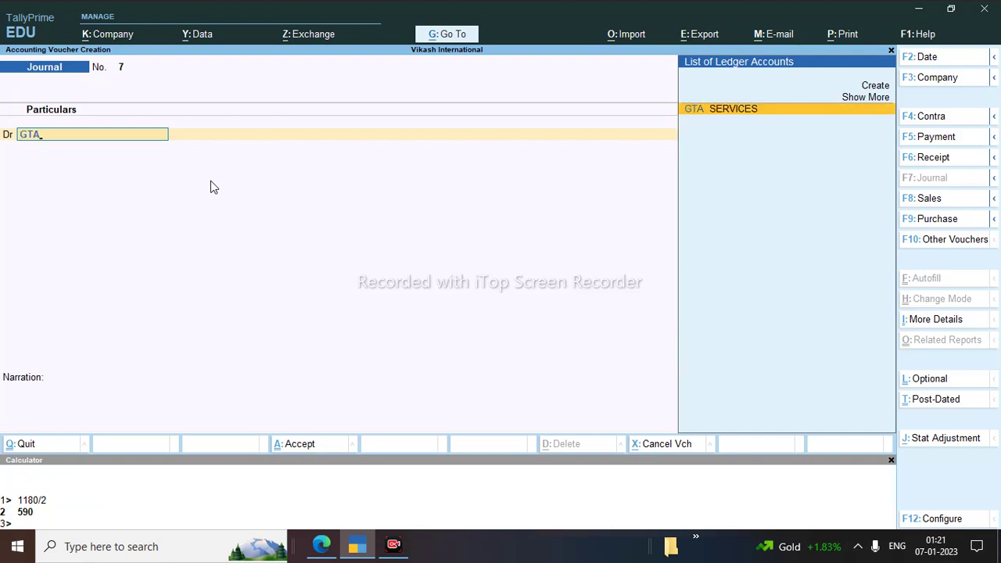
key("Return")
key("Return")
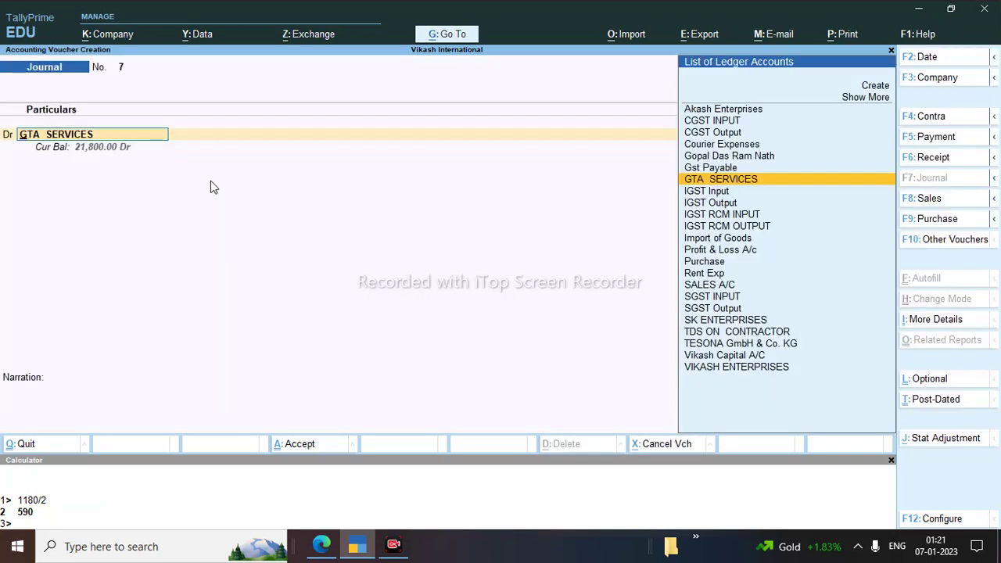
Review the GTA SERVICES ledger master, set its type of ledger to Not Applicable, and save it.
key("ctrl+Return")
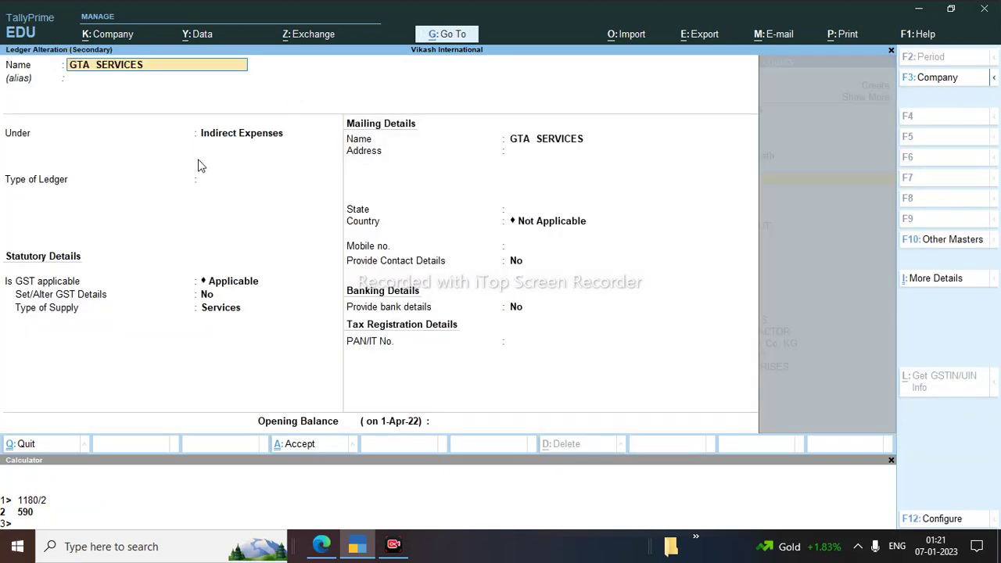
key("Return")
key("Return")
key("Return")
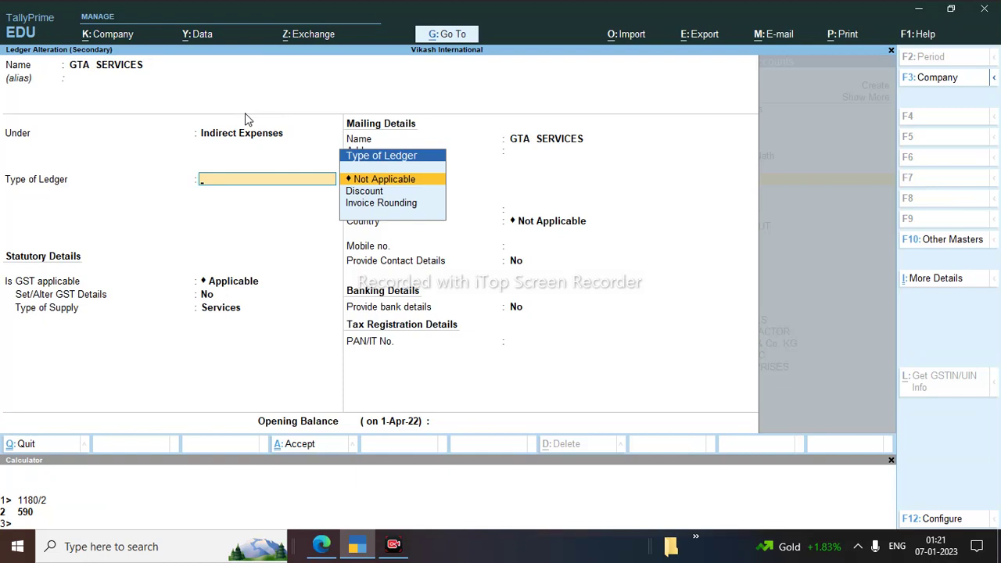
key("Return")
key("Return")
key("Return")
key("Return")
key("Return")
key("Return")
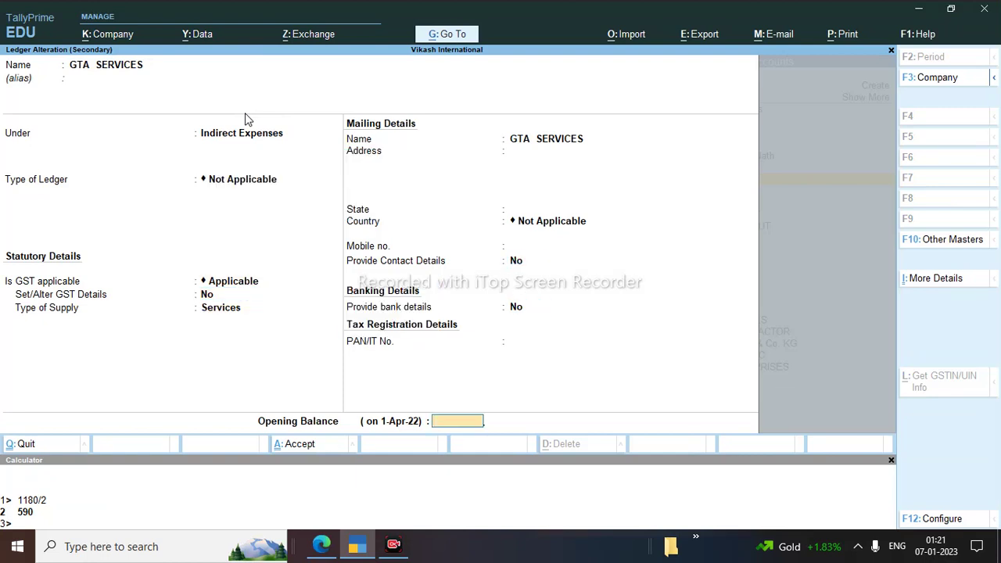
key("Return")
key("Return")
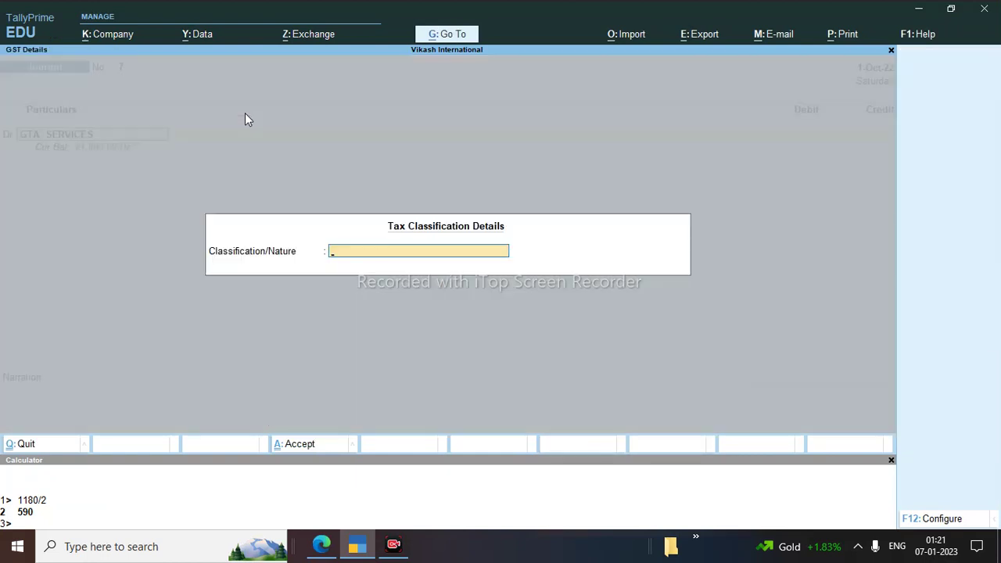
Leave the GST classification blank and debit GTA SERVICES with 10000.
key("Return")
type("10000")
key("Return")
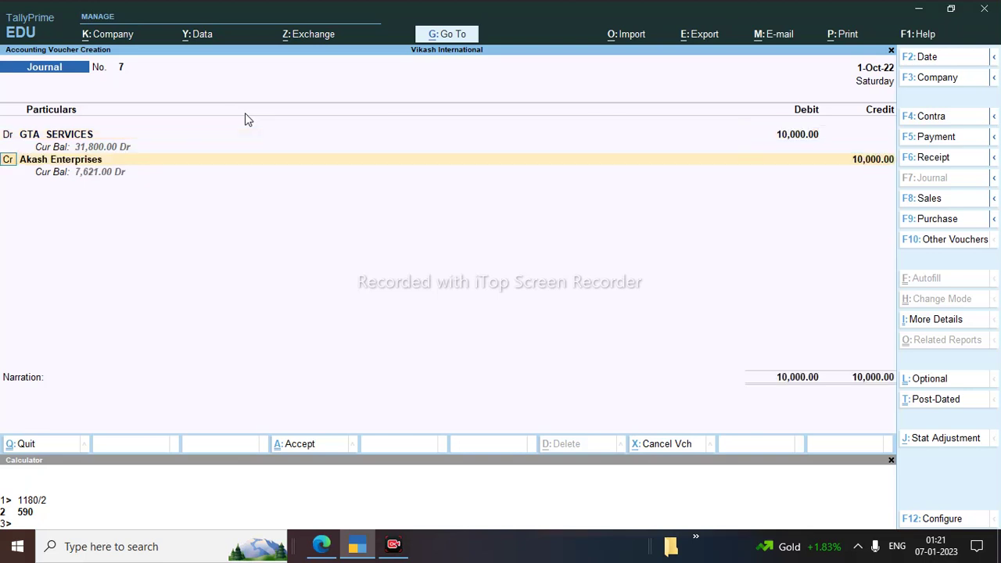
Make the second voucher line a debit and start a new ledger for it named CGST RCM INPUT under Duties & Taxes.
key("d")
key("Return")
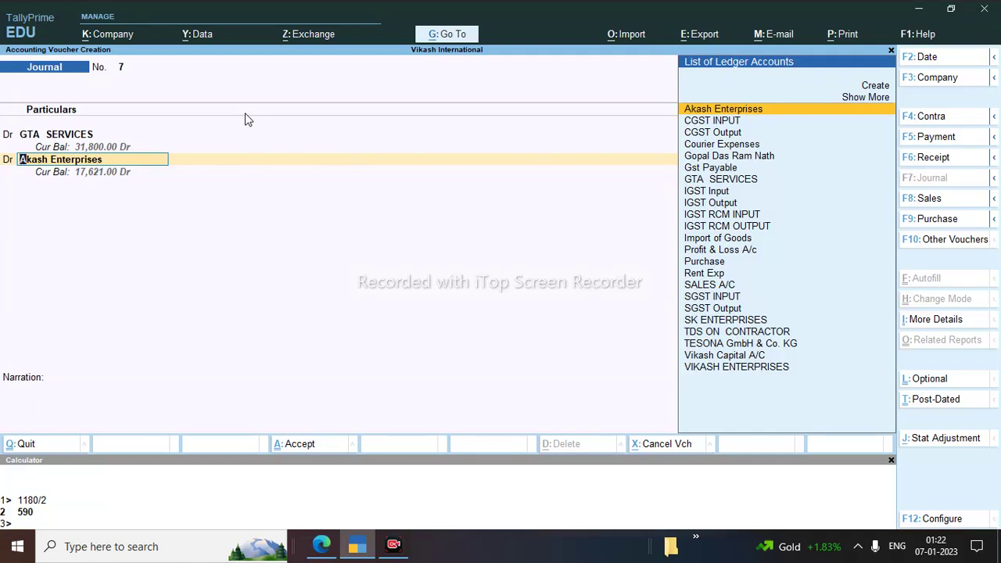
key("alt+c")
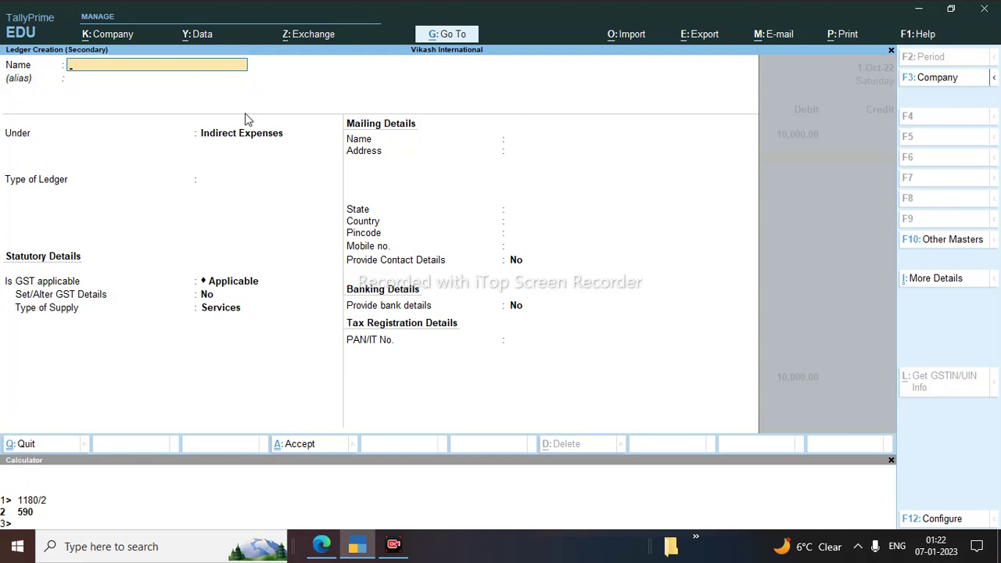
type("CGST RCM INPUT")
key("Return")
key("Return")
type("DU")
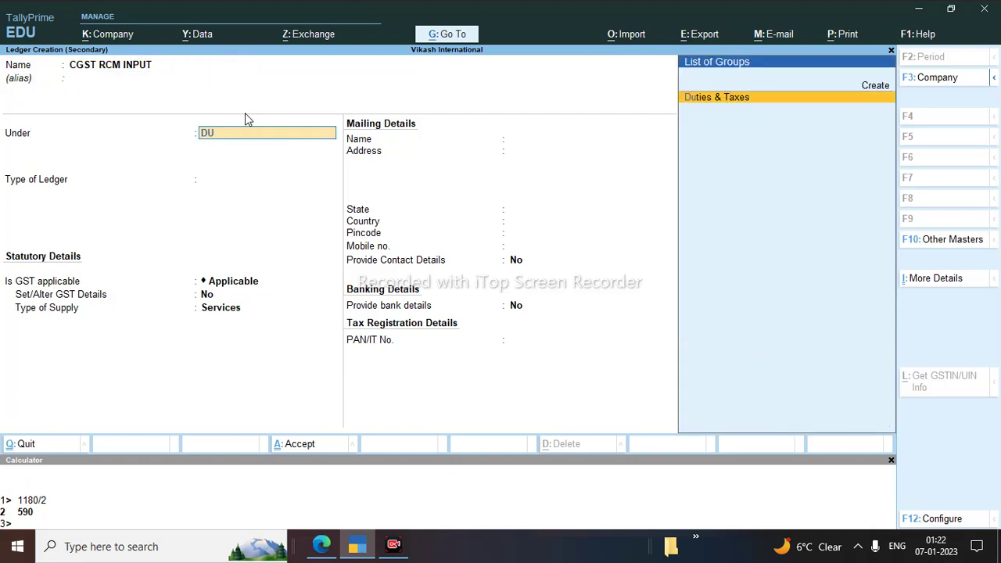
type("T")
key("Return")
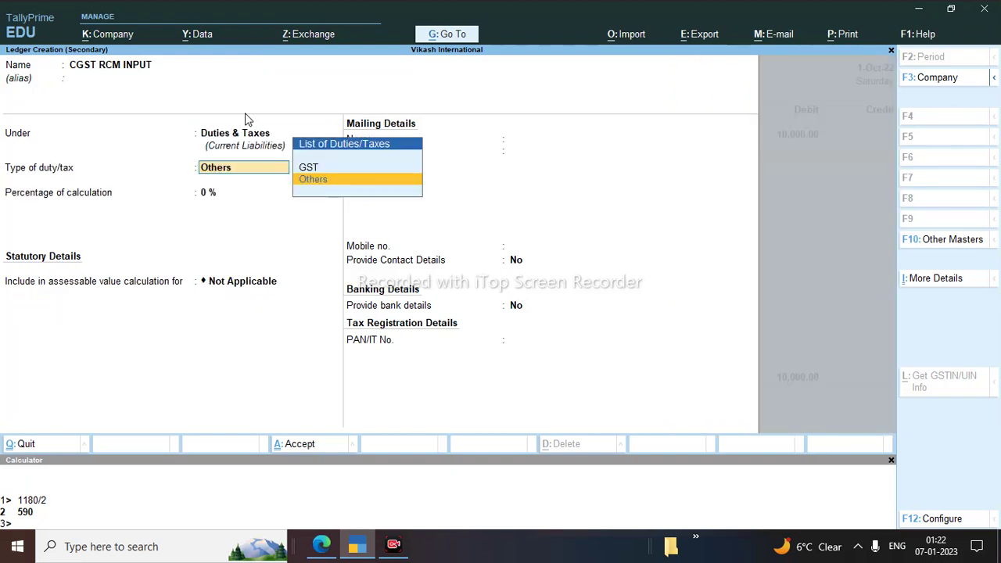
Set the CGST RCM INPUT ledger's duty type to GST with tax type Central Tax, and save it.
key("Up")
key("Return")
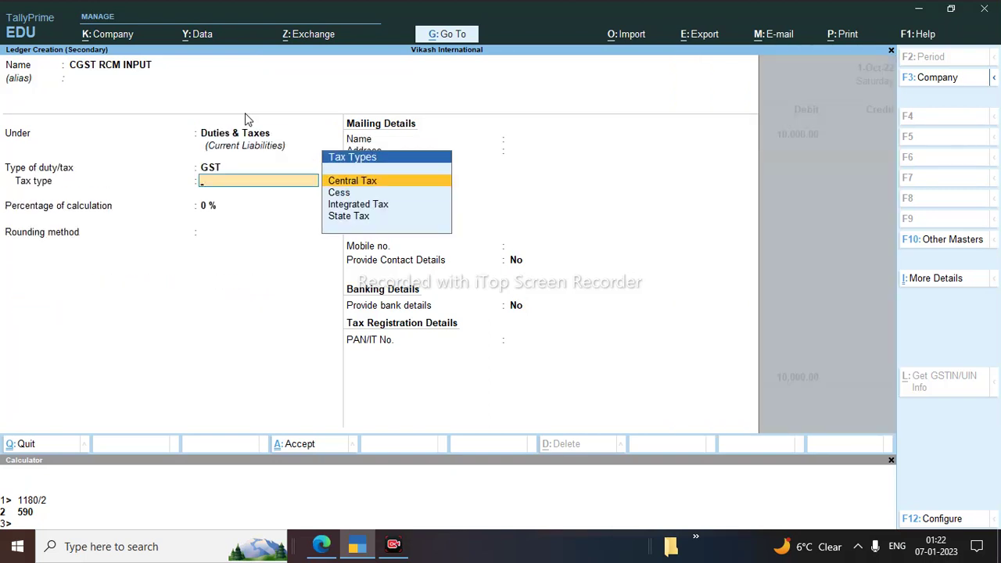
key("Down")
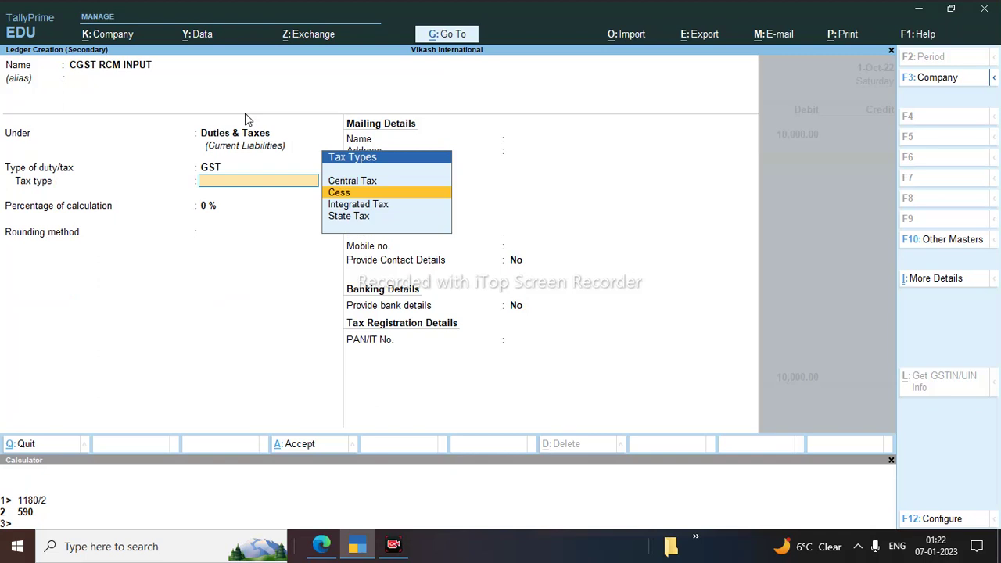
key("Up")
key("Return")
key("Return")
key("Return")
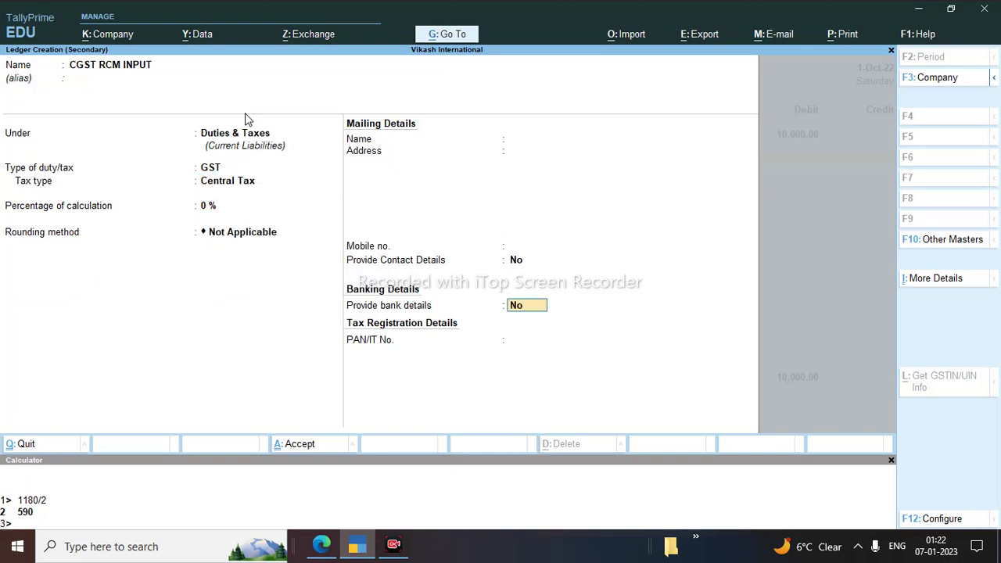
key("Return")
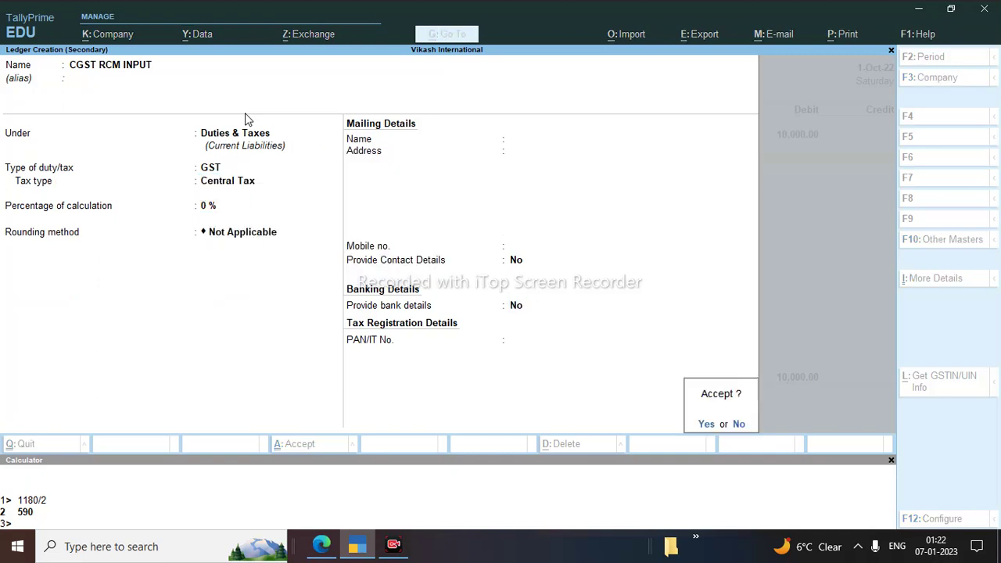
key("Return")
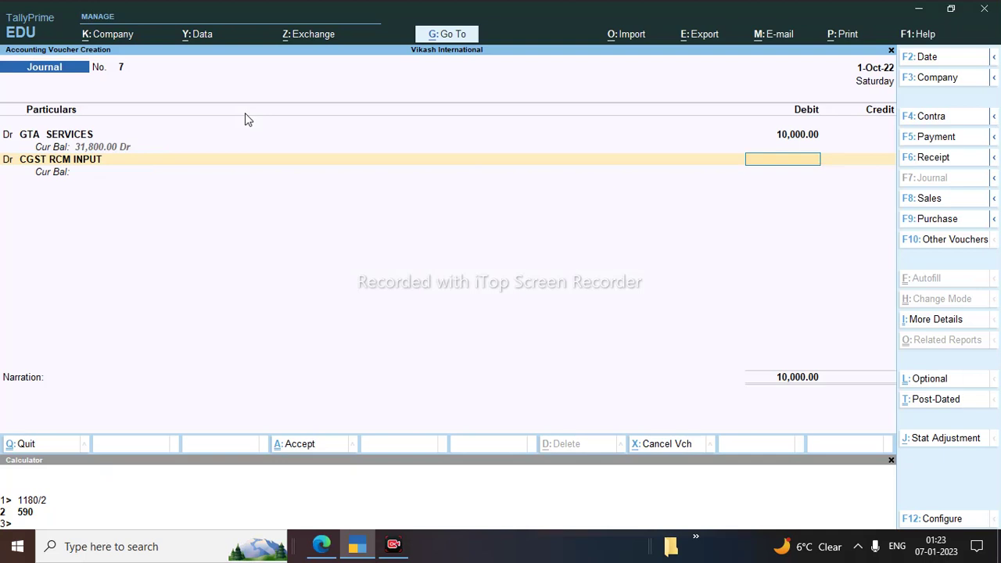
Debit CGST RCM INPUT with 900 and make the following voucher line another debit.
type("900")
key("Return")
key("d")
key("Return")
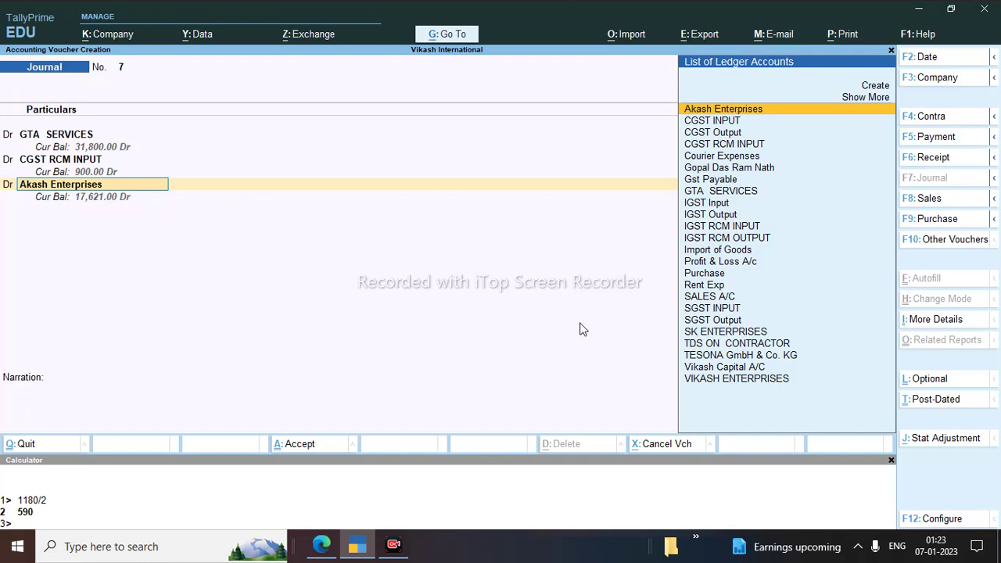
Start a new ledger named SGST RCM INPUT under Duties & Taxes for the third debit line.
key("alt+c")
type("SGST")
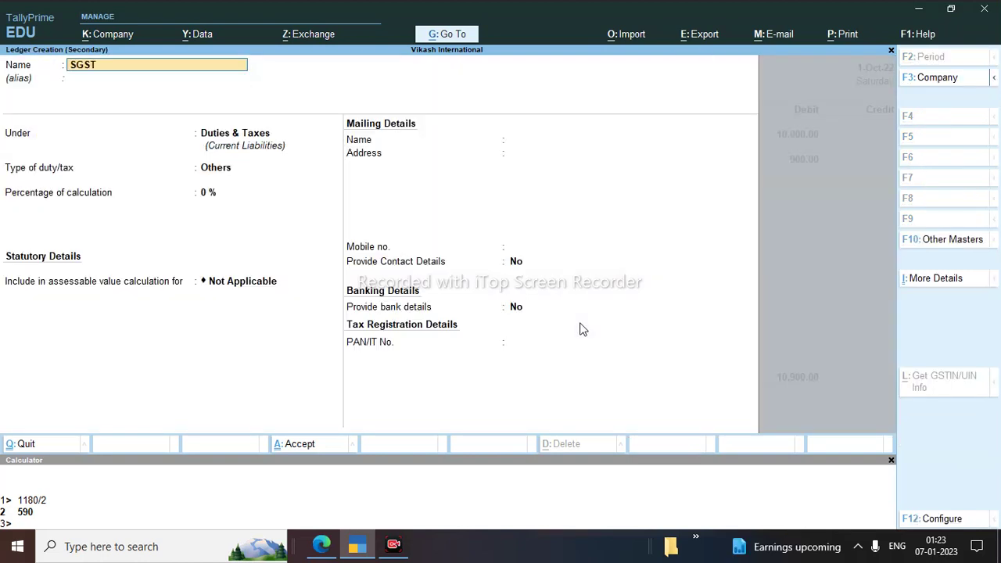
type(" RCM INPUT")
key("Return")
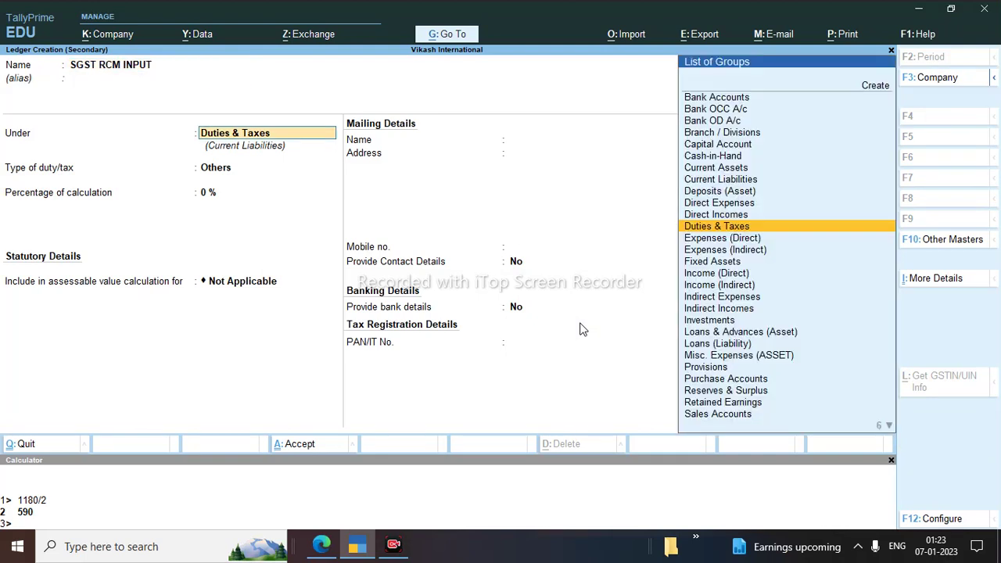
key("Return")
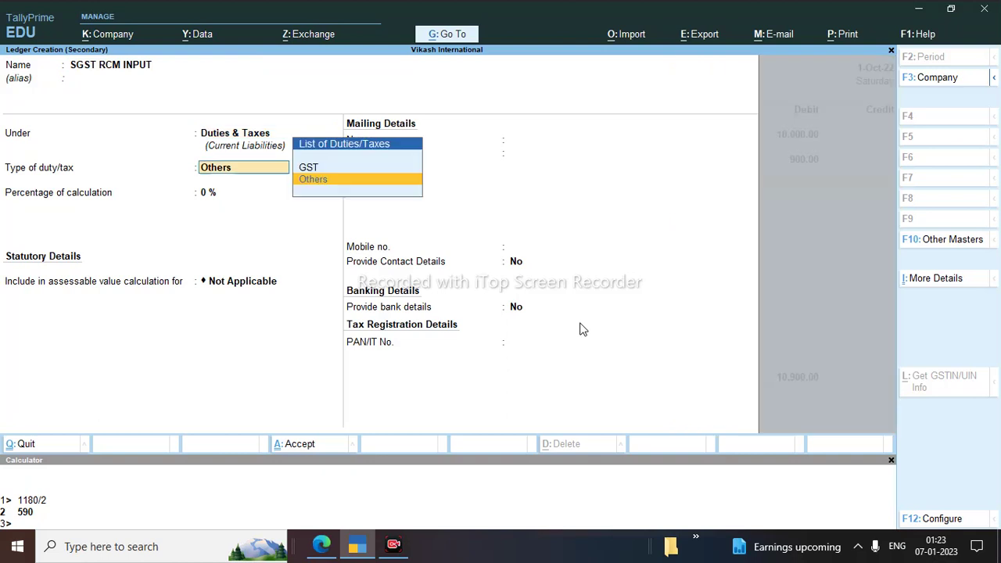
Set the SGST RCM INPUT ledger's duty type to GST with tax type State Tax, and save it.
key("Up")
key("Return")
key("Down")
key("Down")
key("Down")
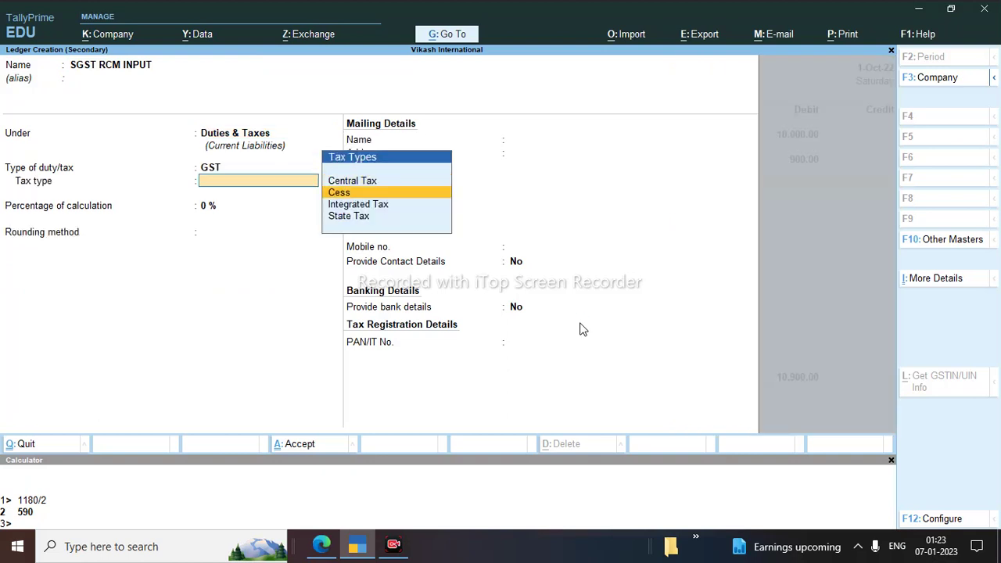
key("Return")
key("Return")
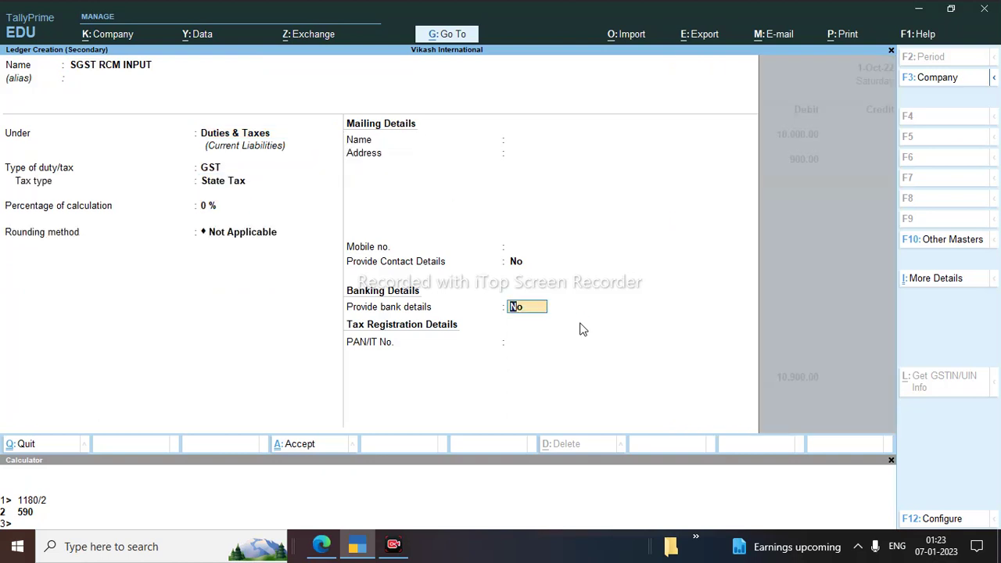
key("ctrl+a")
key("Return")
Debit SGST RCM INPUT with 900 and keep the following voucher line as a credit.
type("900")
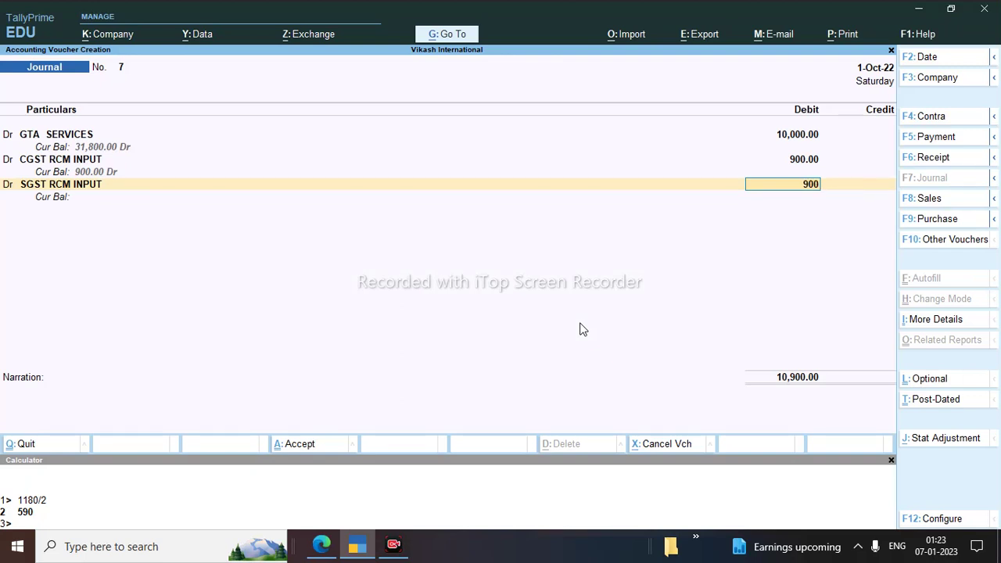
key("Return")
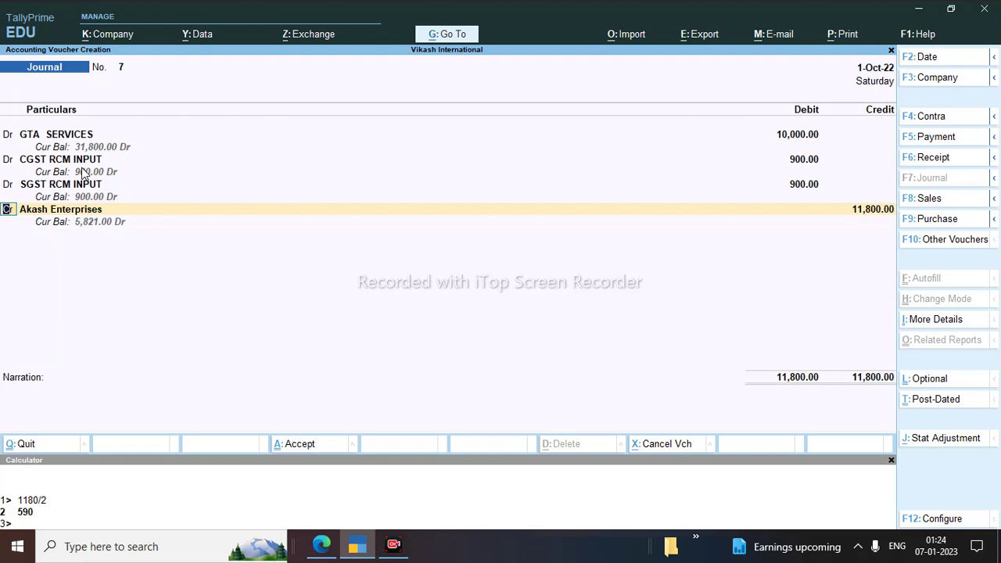
key("Return")
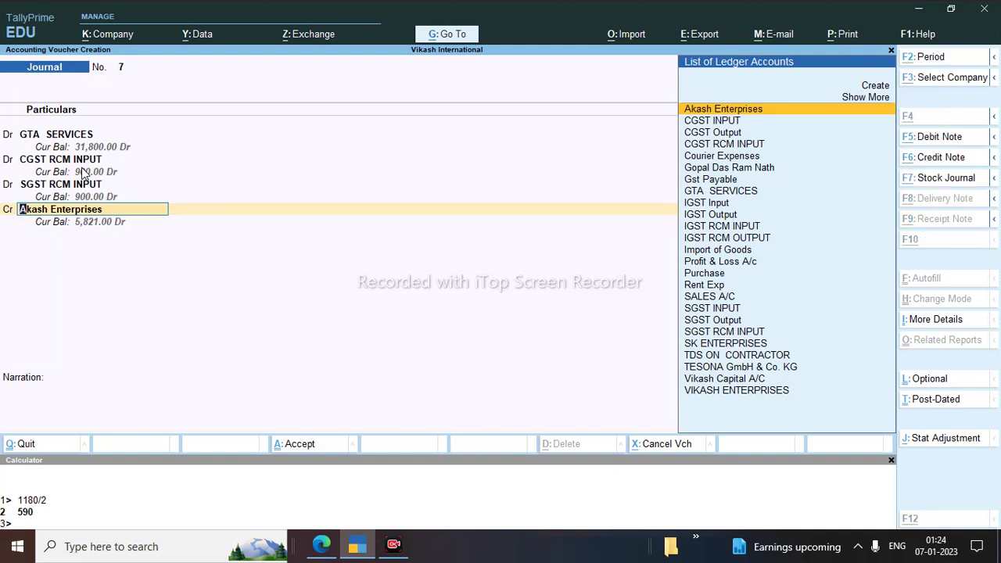
Start a new ledger named CGST RCM OUTPUT under Duties & Taxes for the first credit line.
key("alt+c")
type("SST")
key("BackSpace")
key("BackSpace")
key("BackSpace")
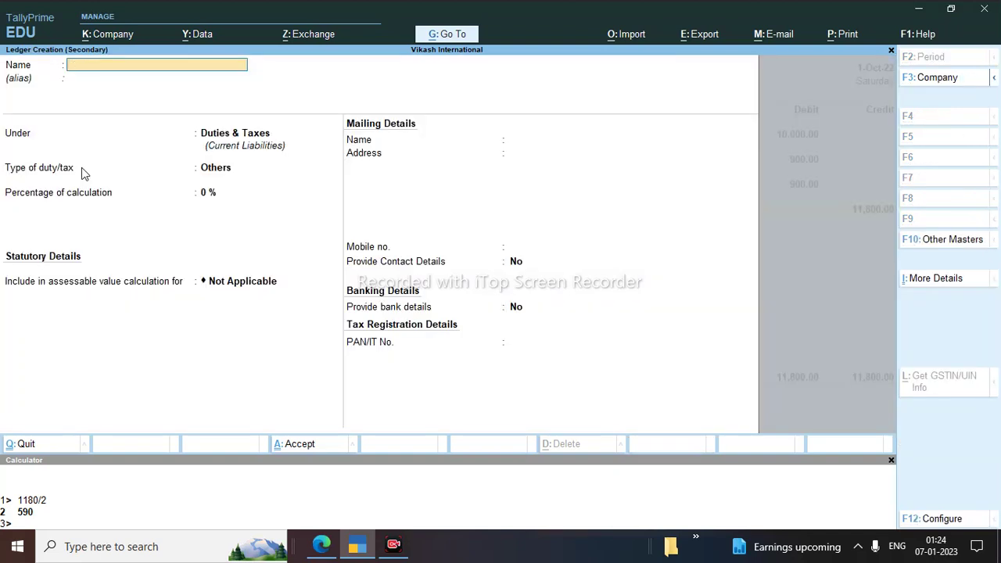
type("CGST RCM OUTPUT")
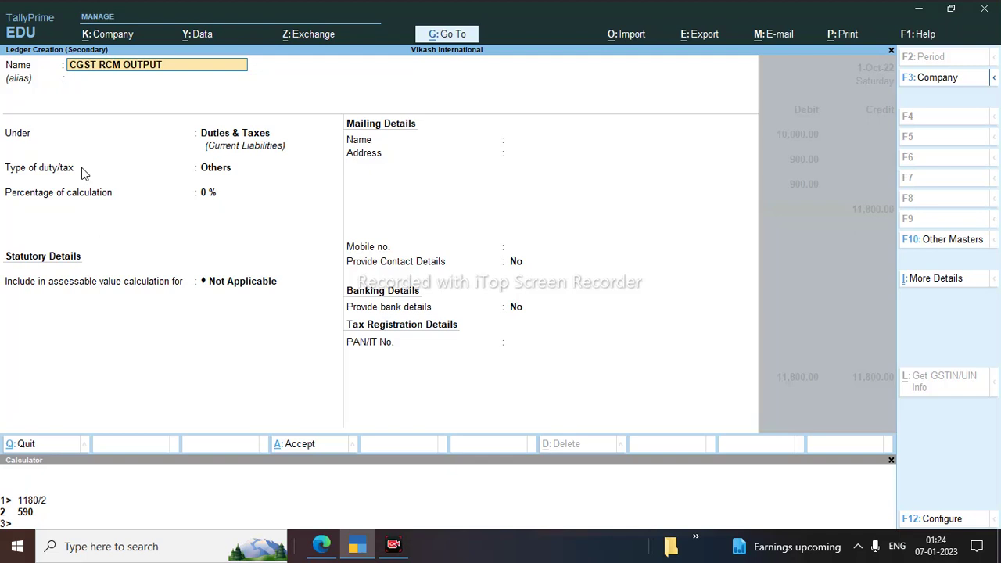
key("Return")
key("Return")
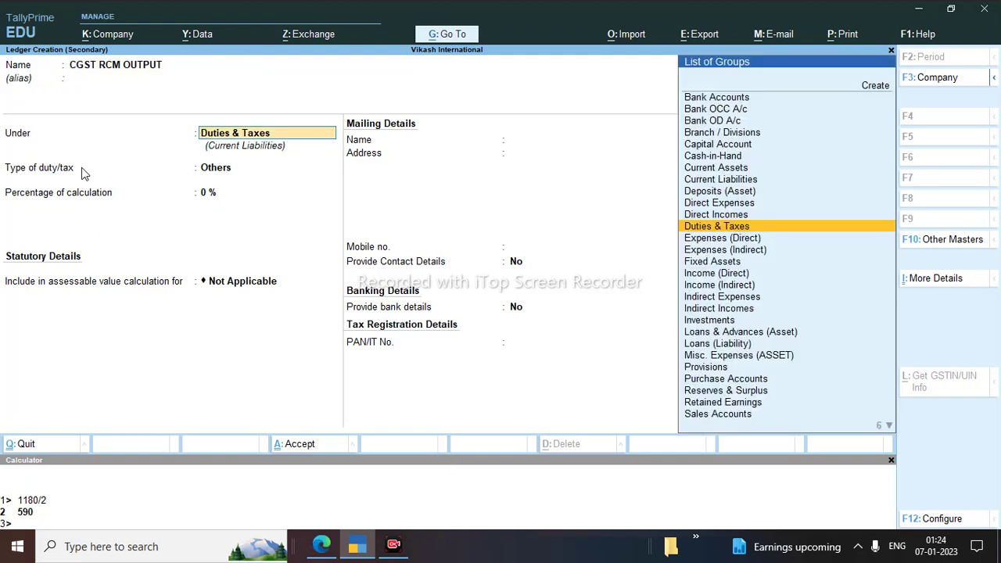
key("Return")
Set the CGST RCM OUTPUT ledger's duty type to GST with tax type Central Tax, and save it.
key("Up")
key("Return")
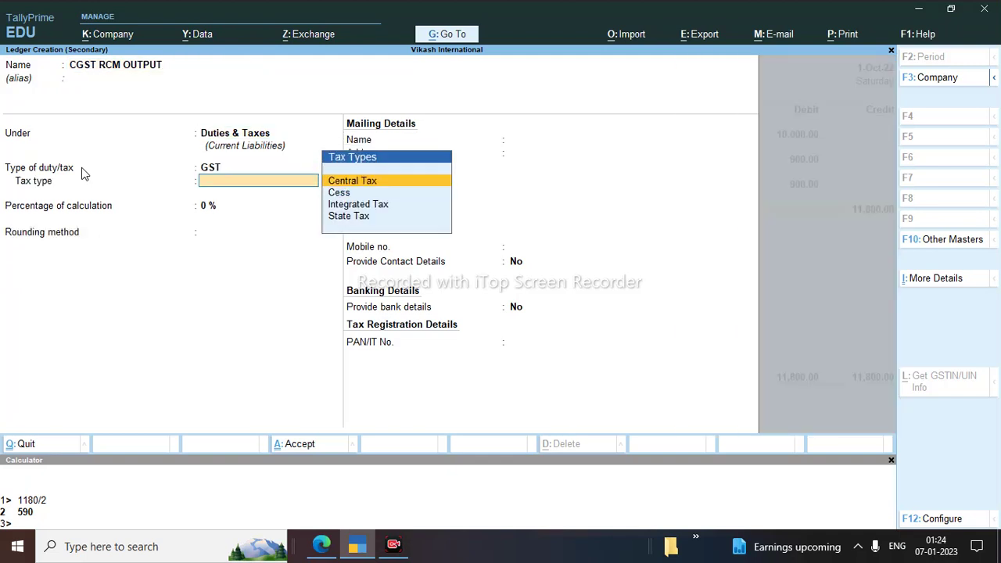
key("Down")
key("Up")
key("Return")
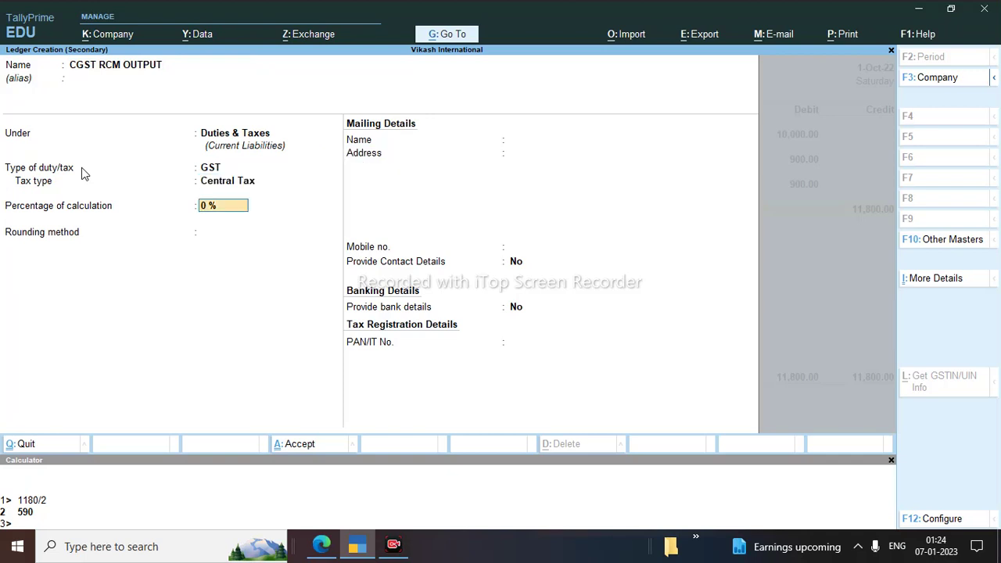
key("Return")
key("Return")
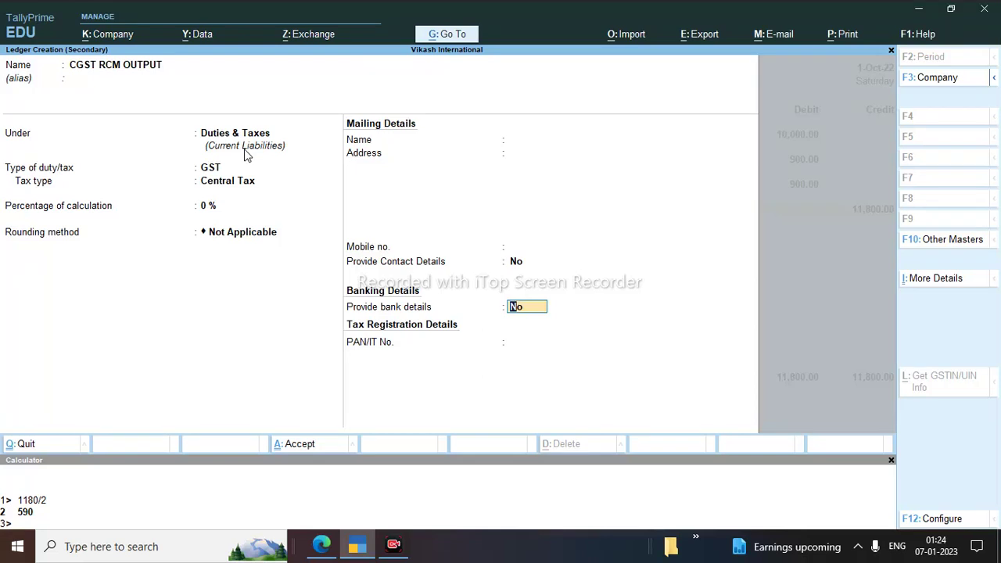
key("ctrl+a")
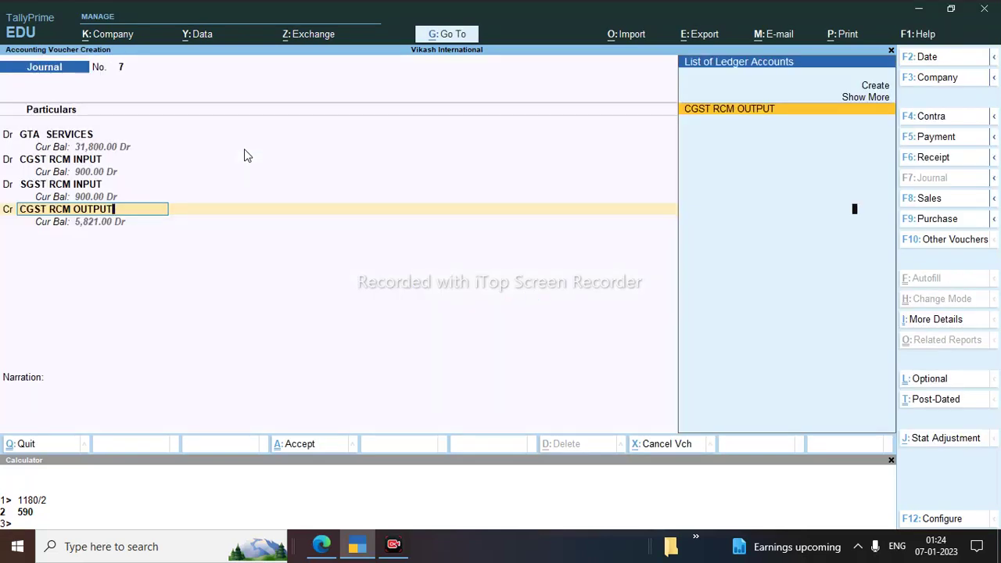
Credit CGST RCM OUTPUT with 900 and keep the following voucher line as another credit.
key("BackSpace")
type("900")
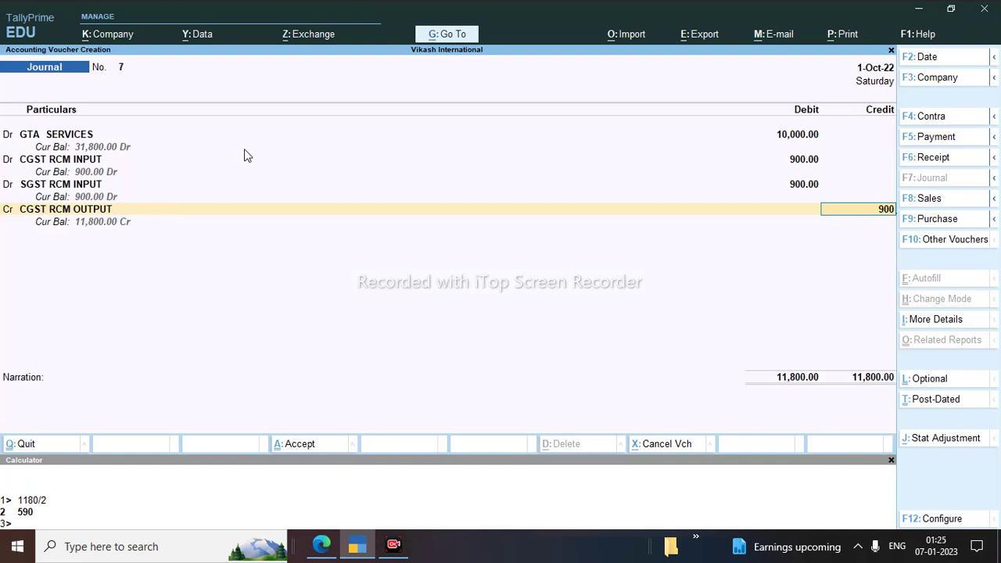
key("Return")
key("Return")
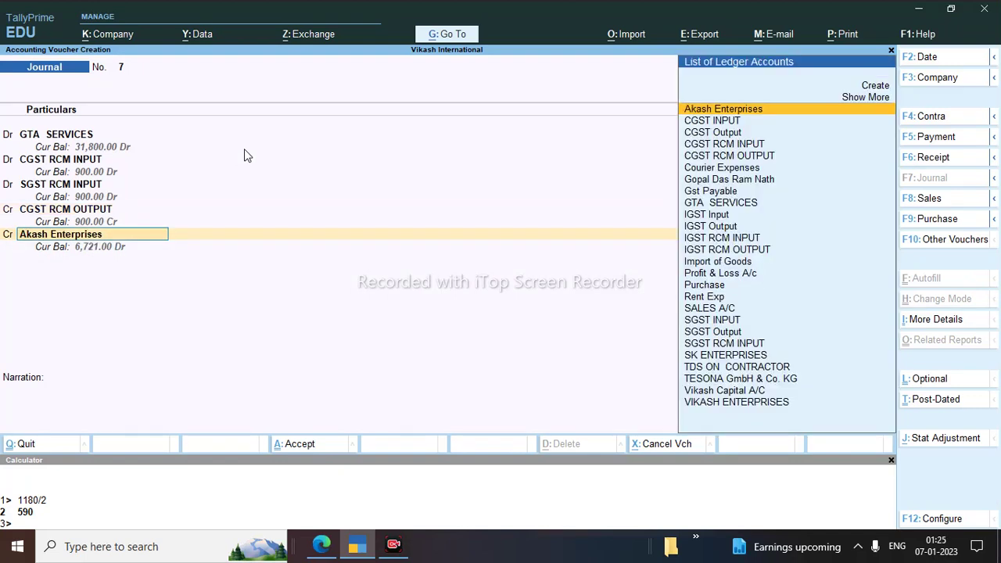
Start a new ledger named SGST RCM OUTPUT under Duties & Taxes for the second credit line.
key("alt+c")
type("SGST R")
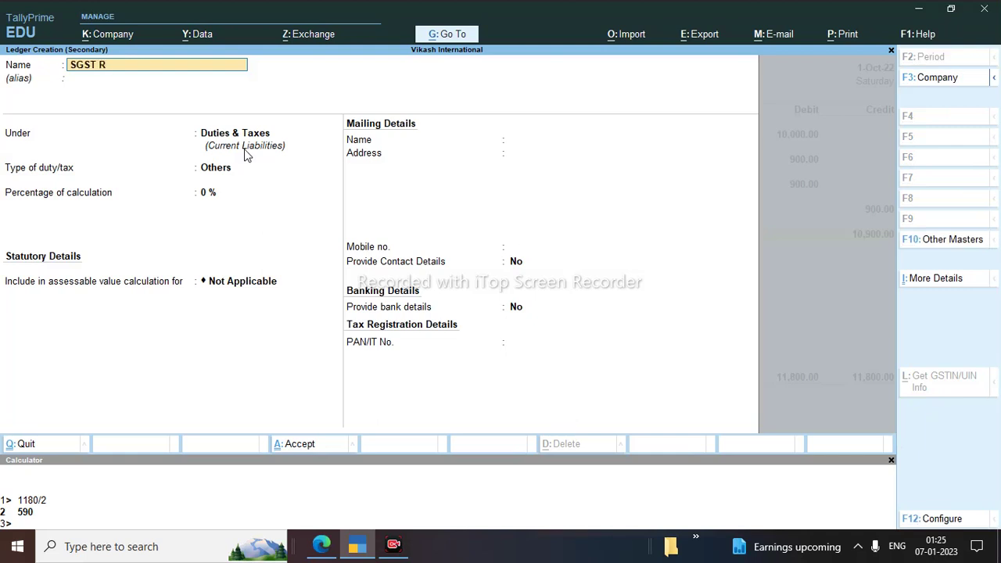
type("CM OUTPUT")
key("Return")
key("Return")
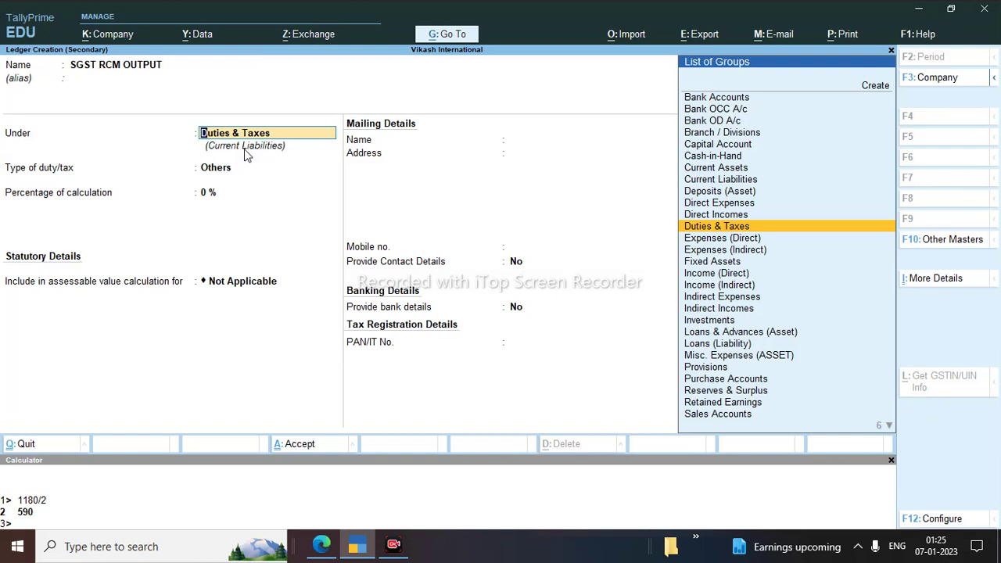
key("Return")
Set the SGST RCM OUTPUT ledger's duty type to GST with tax type State Tax, and save it.
key("Up")
key("Return")
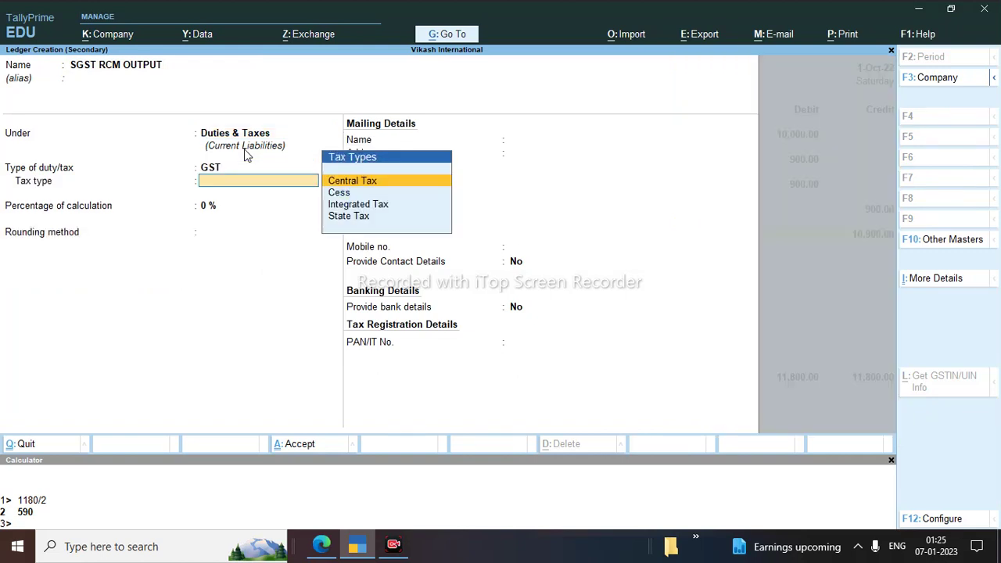
key("Down")
key("Down")
key("Down")
key("Return")
key("Return")
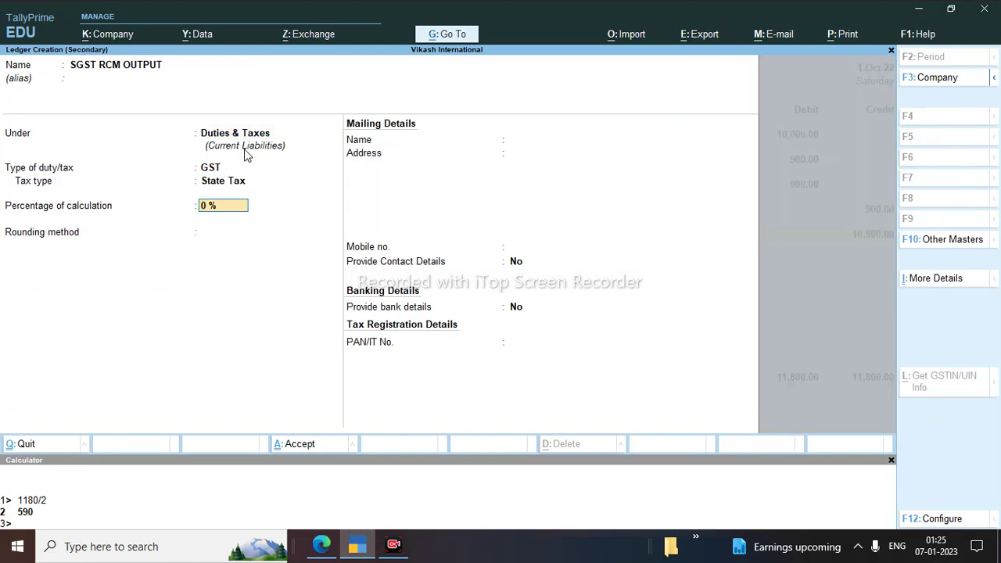
key("Return")
key("Return")
key("Return")
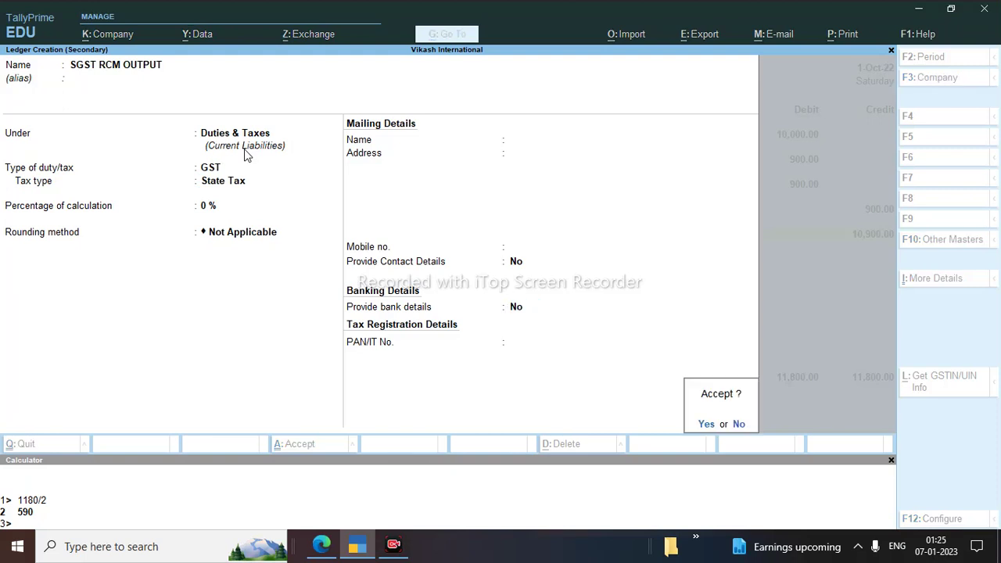
key("Return")
Credit SGST RCM OUTPUT with 900 in journal voucher 7.
key("Return")
type("900")
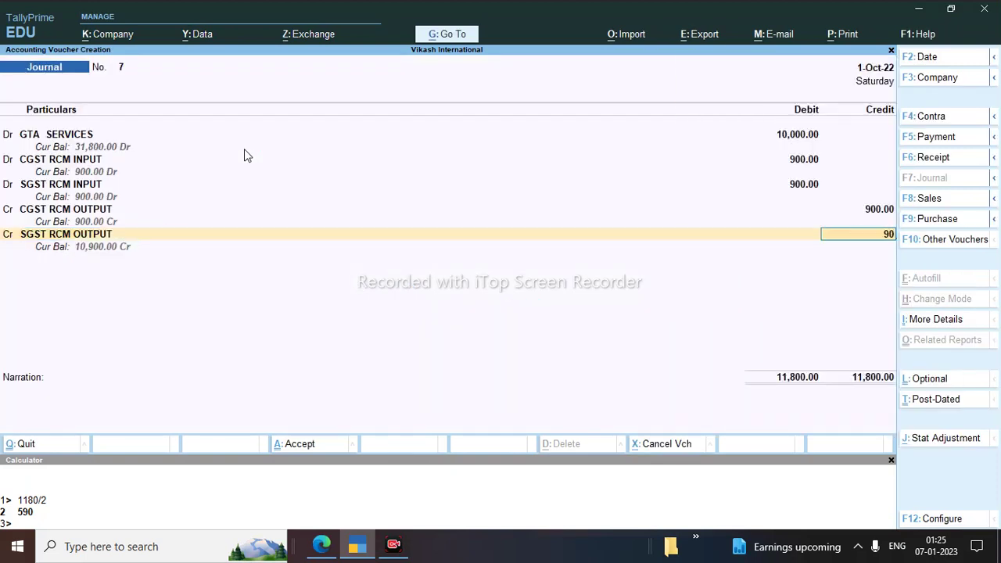
key("Return")
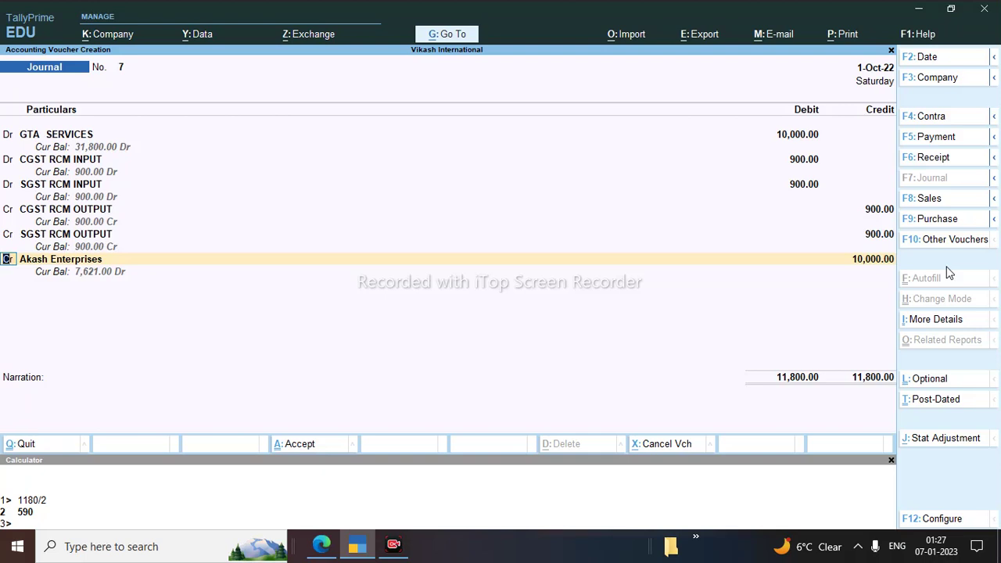
Credit Akash Enterprises with 10,000 against bill reference 1, leave the narration empty and save the journal voucher.
key("Return")
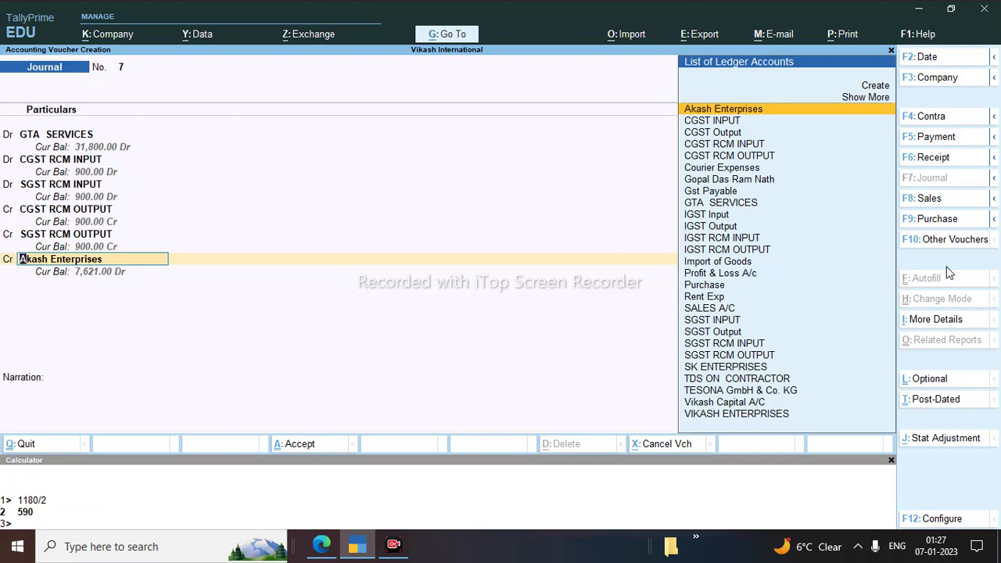
key("Return")
key("Return")
key("Return")
key("Return")
key("Return")
key("Return")
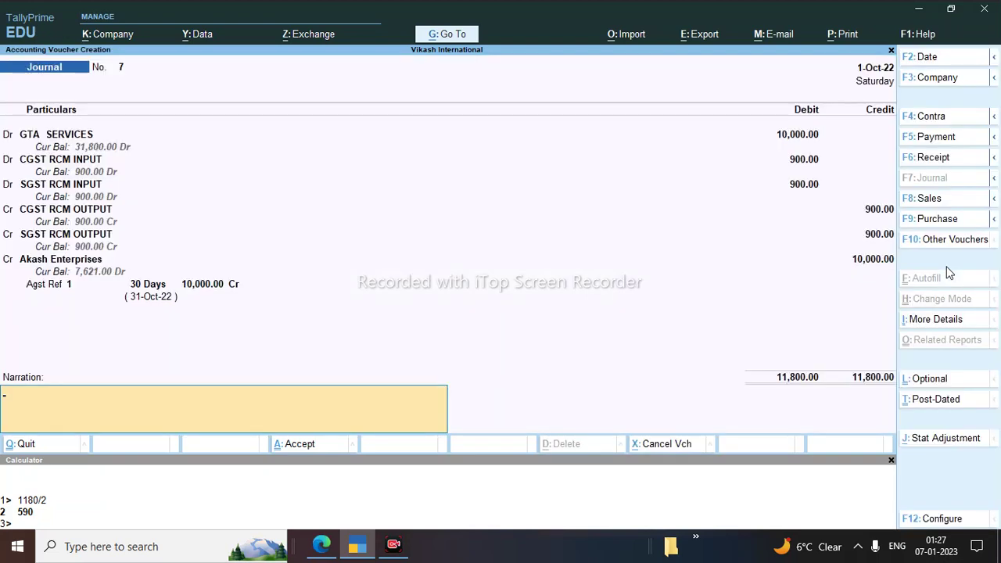
key("Return")
key("Return")
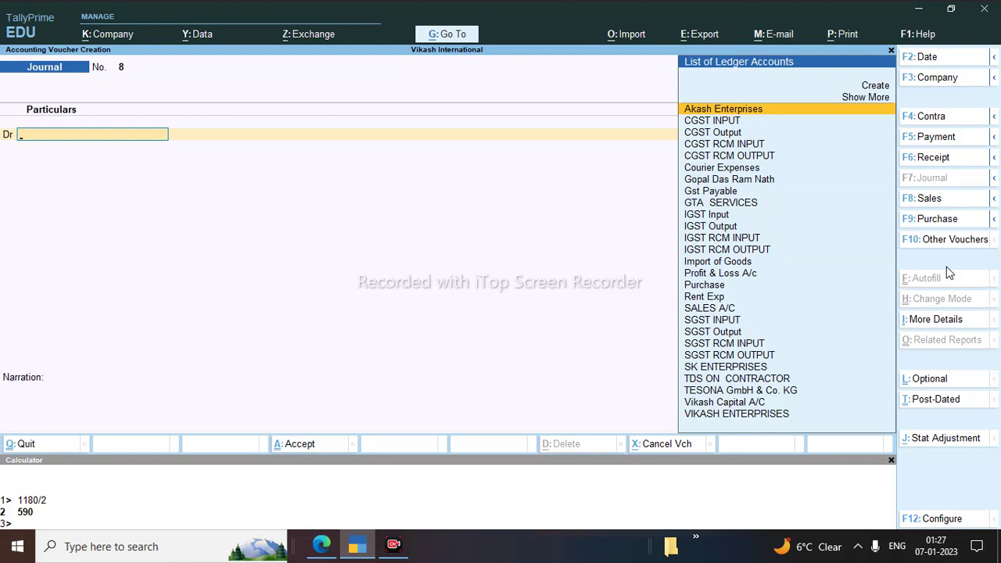
Debit GTA SERVICES with 10,000 on the first line of the new journal voucher.
type("GTA")
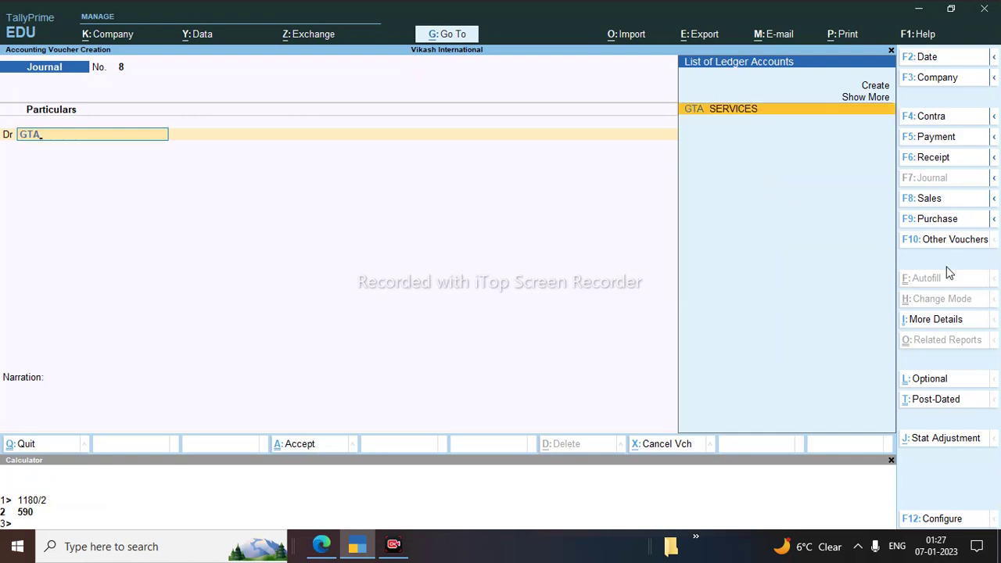
key("Return")
key("Return")
type("10,000")
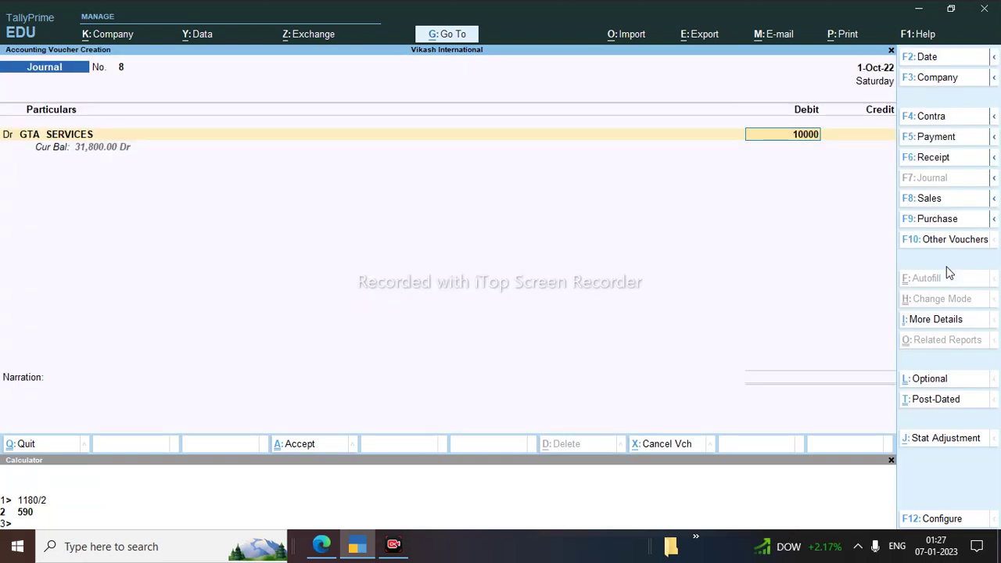
key("Return")
Make the second voucher line a debit and debit CGST RCM INPUT with 900.
key("Return")
key("BackSpace")
key("d")
key("Return")
type("CGS")
key("Down")
key("Down")
key("Return")
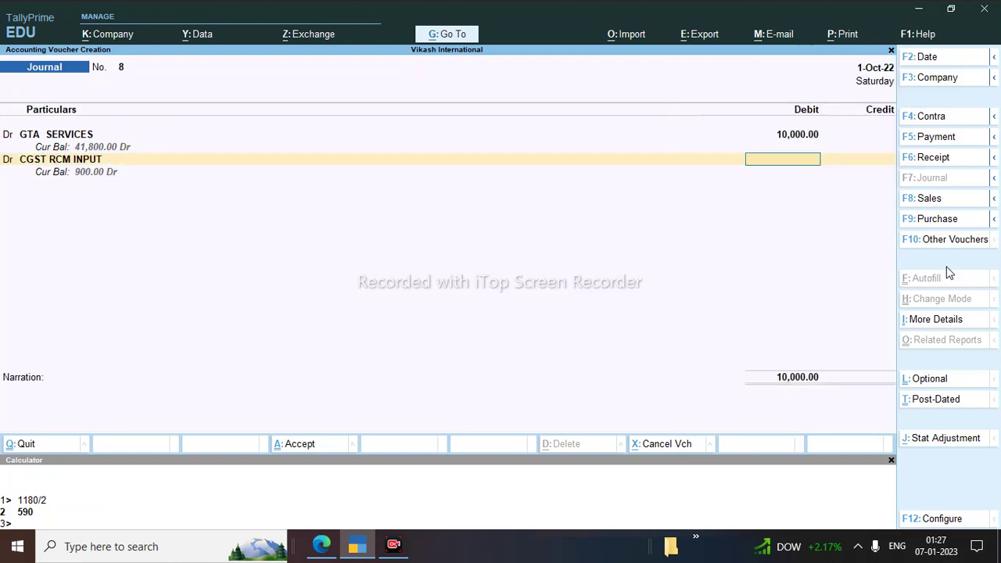
type("900")
key("Return")
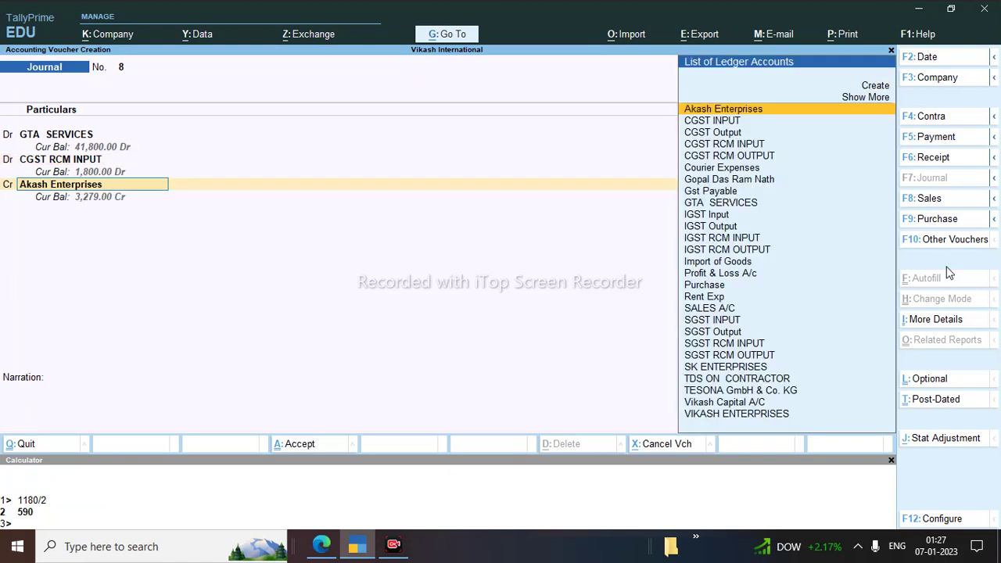
Make the third voucher line a debit and debit SGST RCM INPUT with 900.
key("Return")
key("BackSpace")
type("SGS")
key("Down")
key("Down")
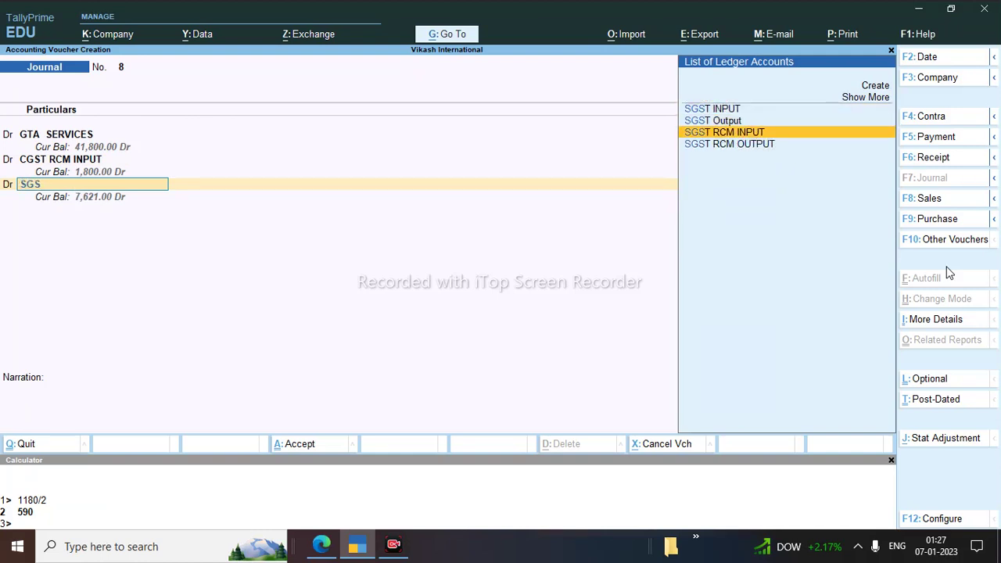
key("Return")
type("900")
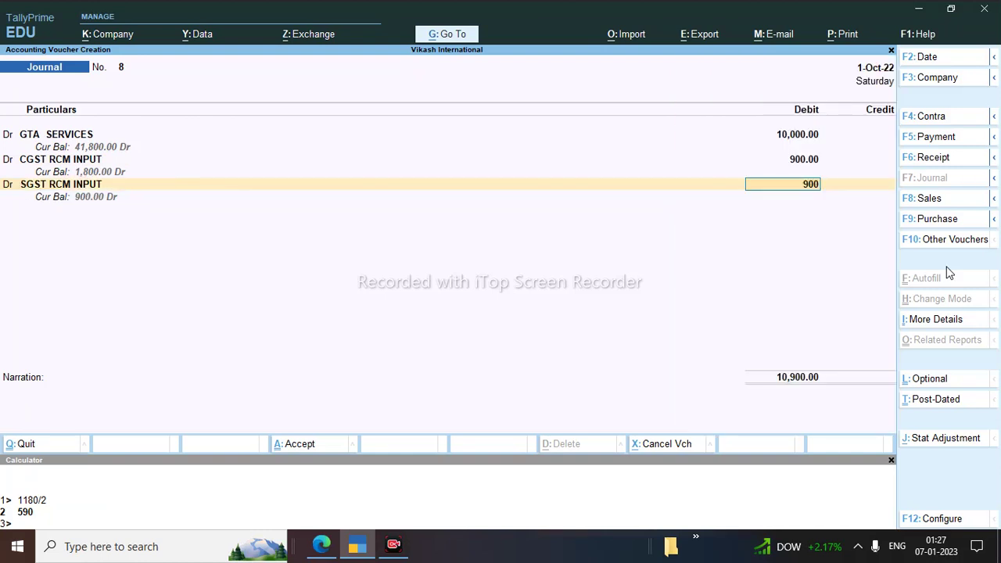
key("Return")
Keep the fourth voucher line as a credit and credit SGST RCM OUTPUT with 900.
key("Return")
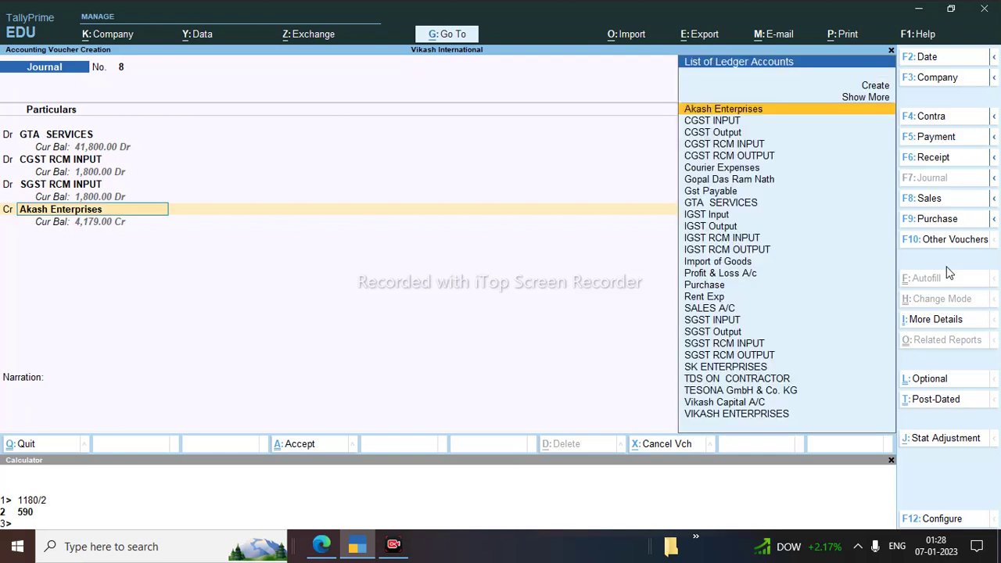
type("SGS")
key("Down")
key("Down")
key("Down")
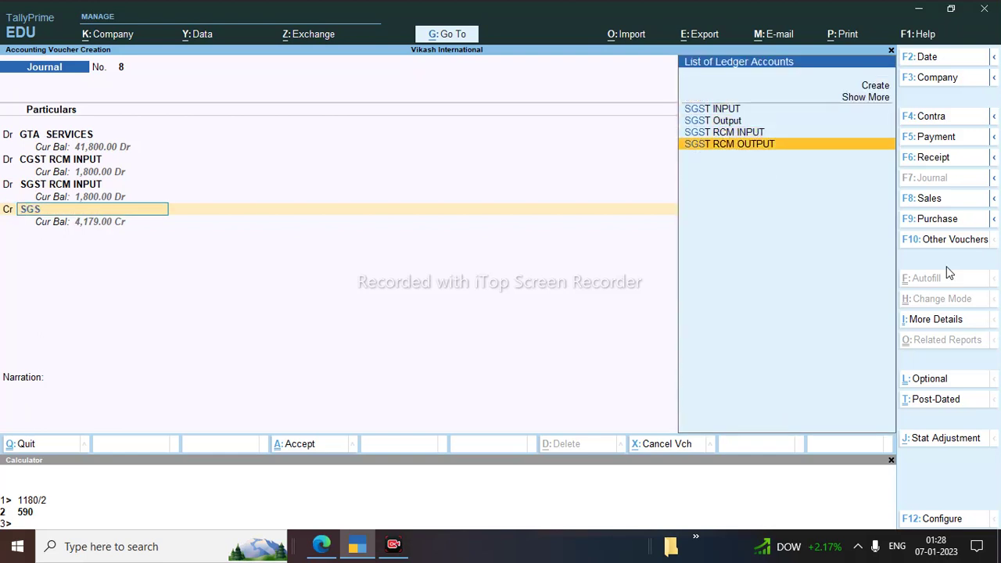
key("Return")
type("900")
key("Return")
Add another credit line for CGST RCM OUTPUT with an amount of 900.
key("Return")
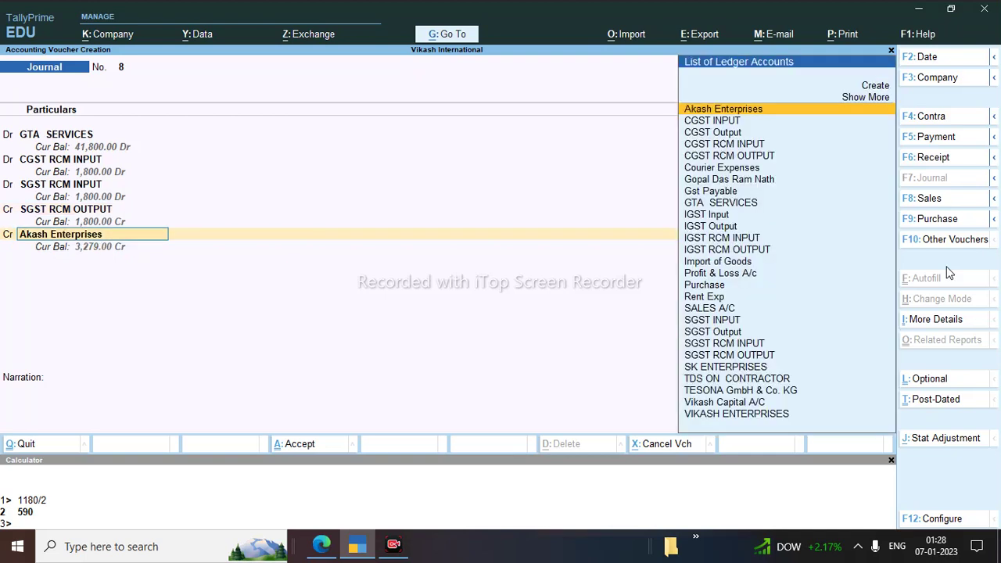
type("CGS")
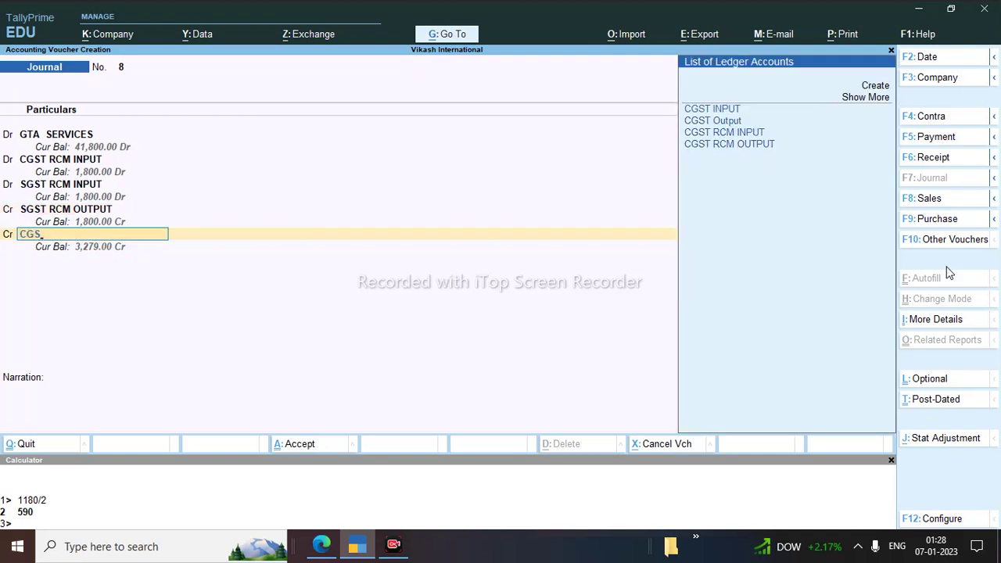
key("Down")
key("Down")
key("Down")
key("Return")
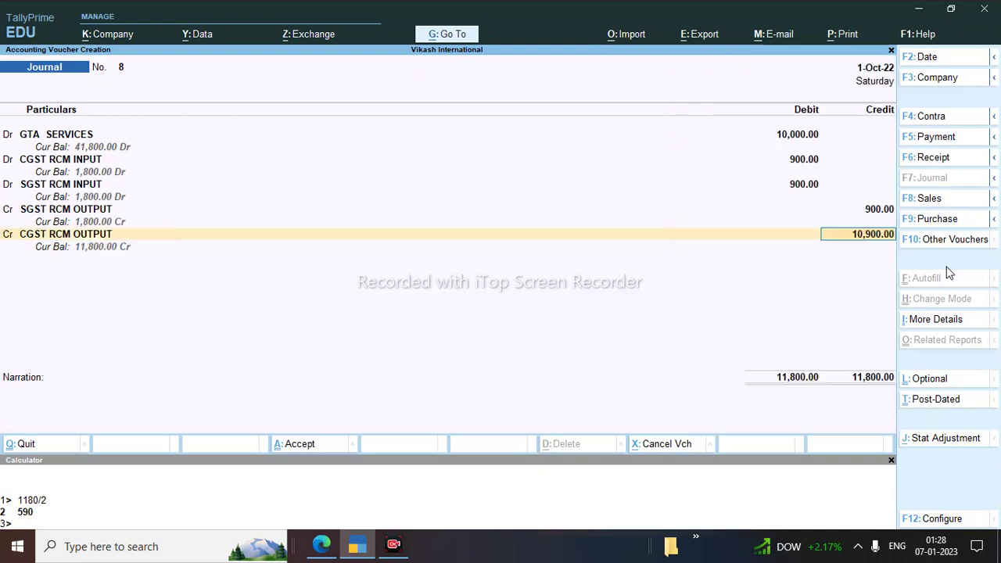
type("900")
key("Return")
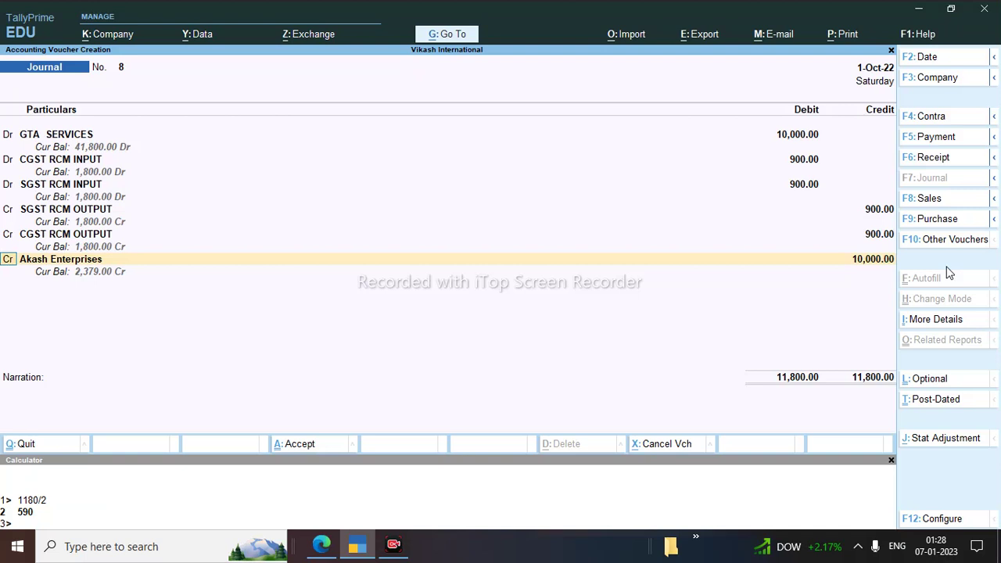
Credit TDS ON CONTRACTOR with 200 on the line below CGST RCM OUTPUT.
key("Return")
type("TDS")
key("Return")
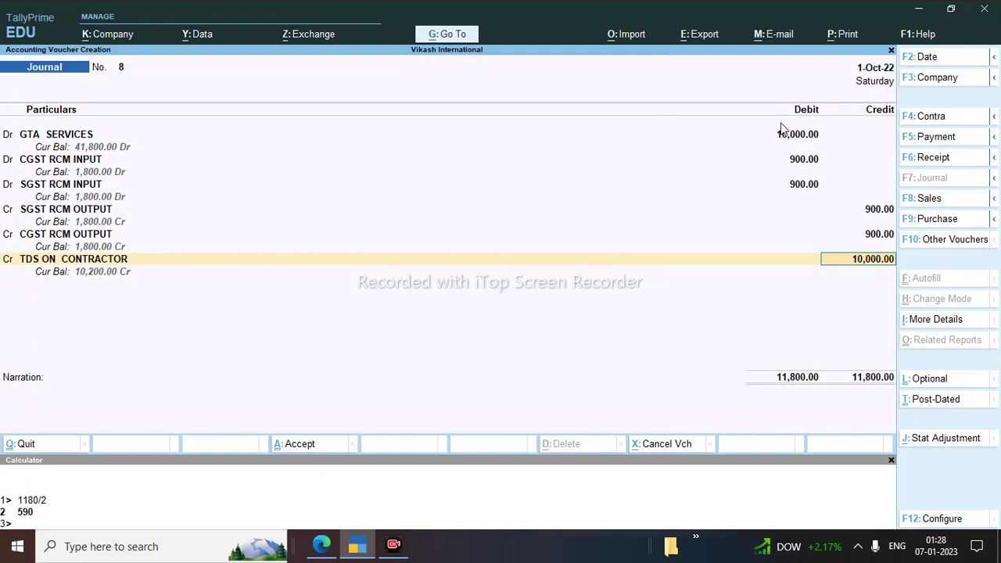
type("200")
key("Return")
Credit Akash Enterprises with 9,800 against bill reference 1, leave the narration empty and save the journal voucher.
key("Return")
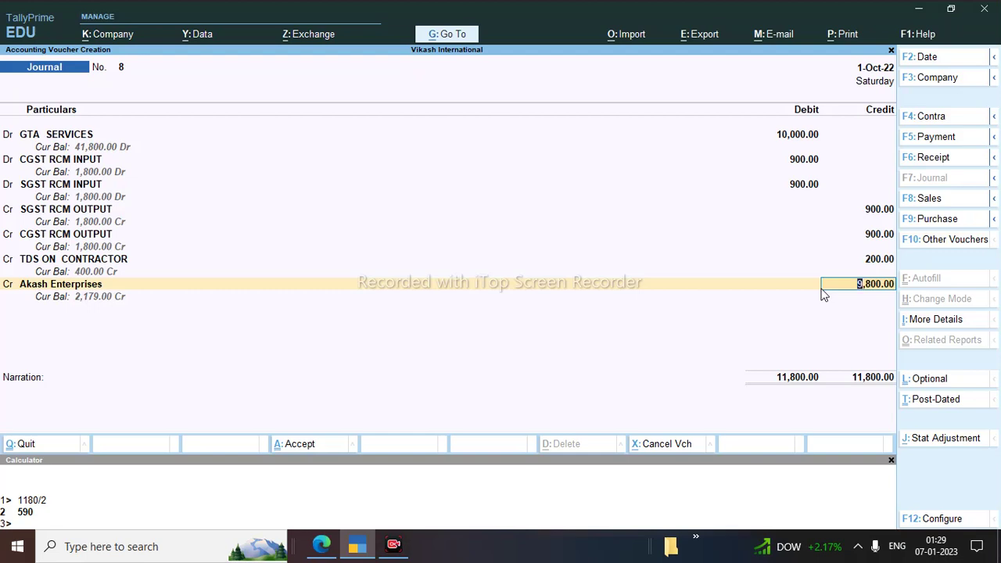
key("Return")
key("Return")
key("Return")
key("Return")
key("Return")
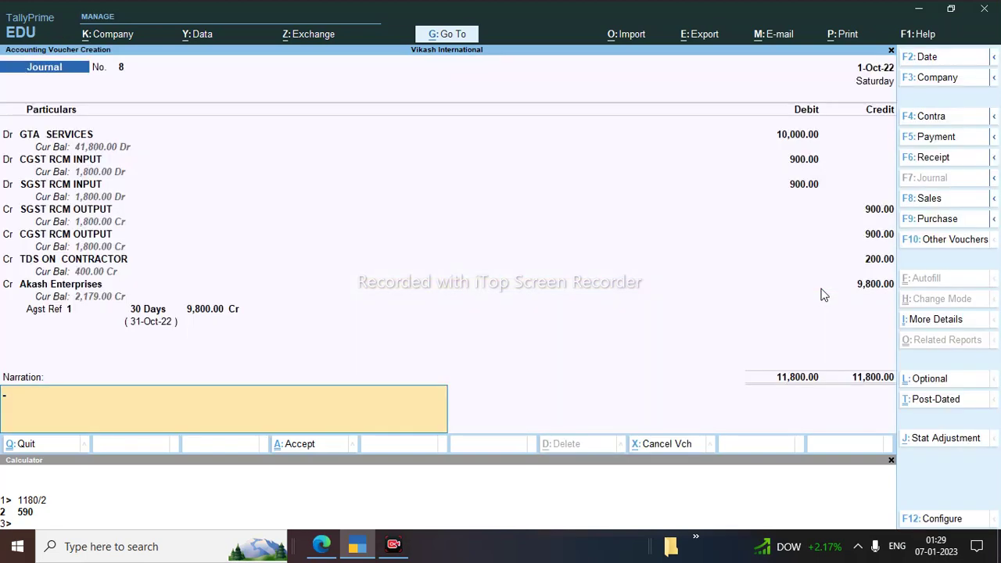
key("Return")
key("Return")
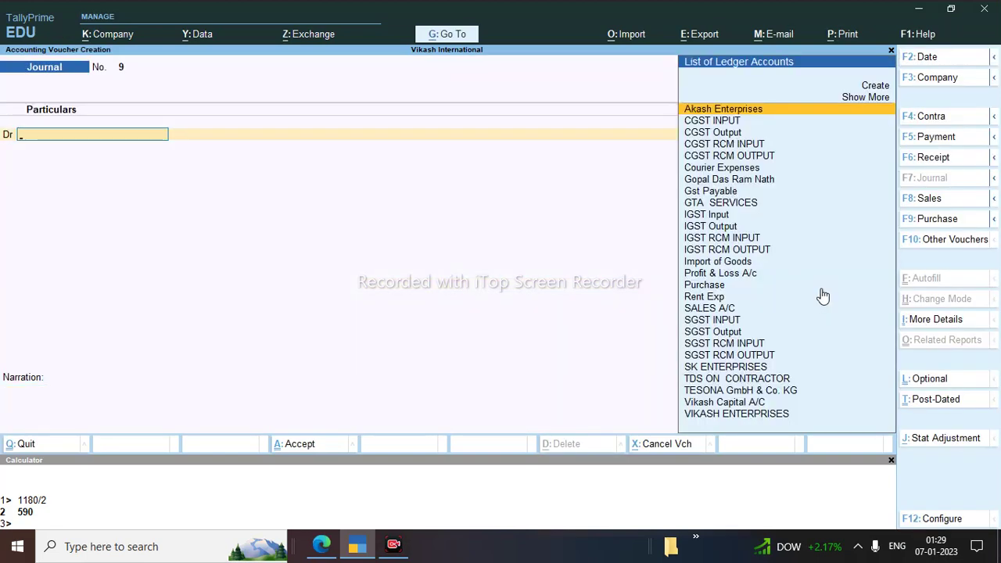